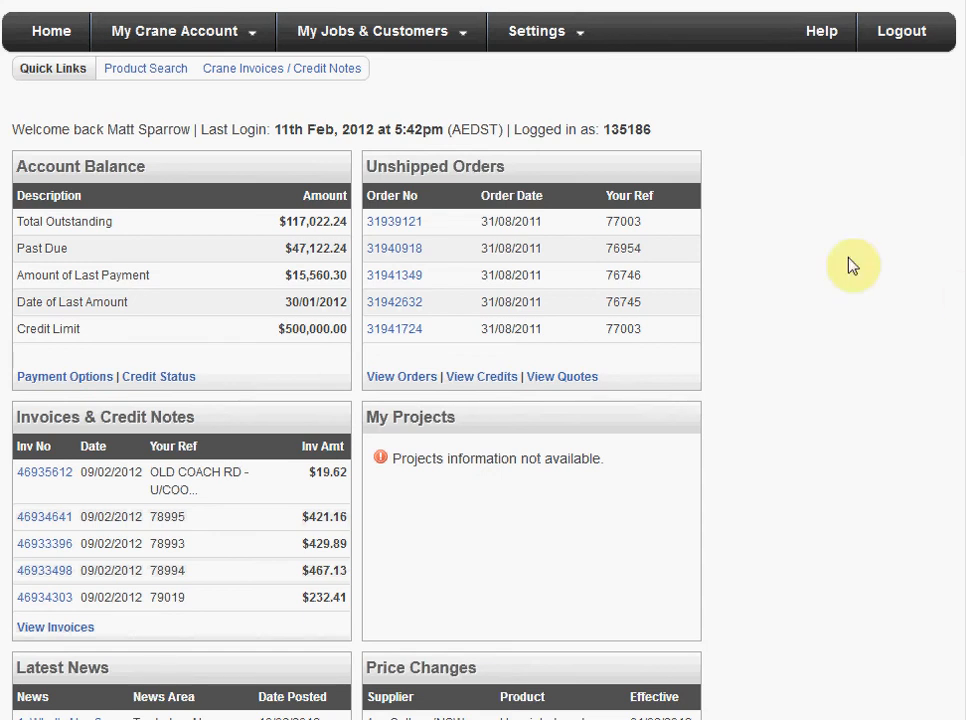
# - Open the customer quotes list and create a new quote
pyautogui.moveTo(438, 31)
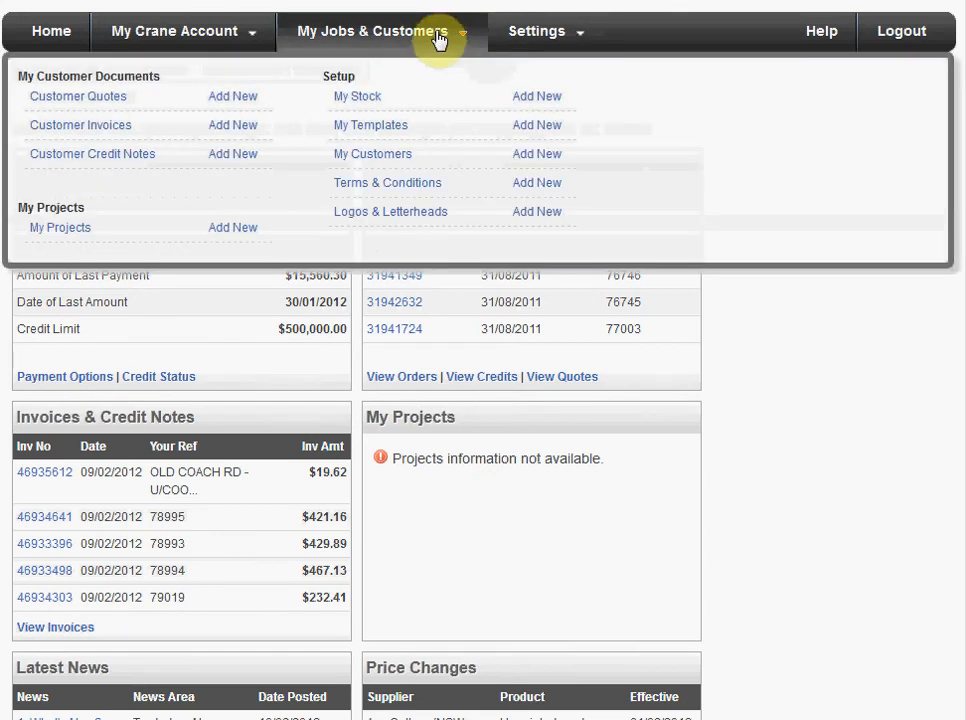
pyautogui.moveTo(58, 99)
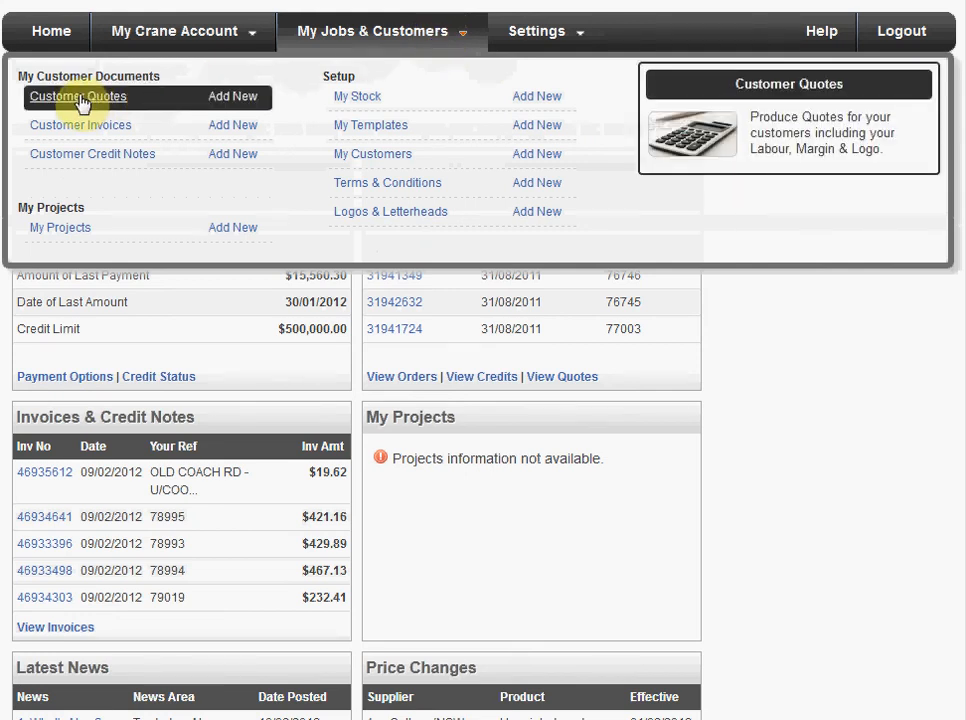
pyautogui.moveTo(85, 130)
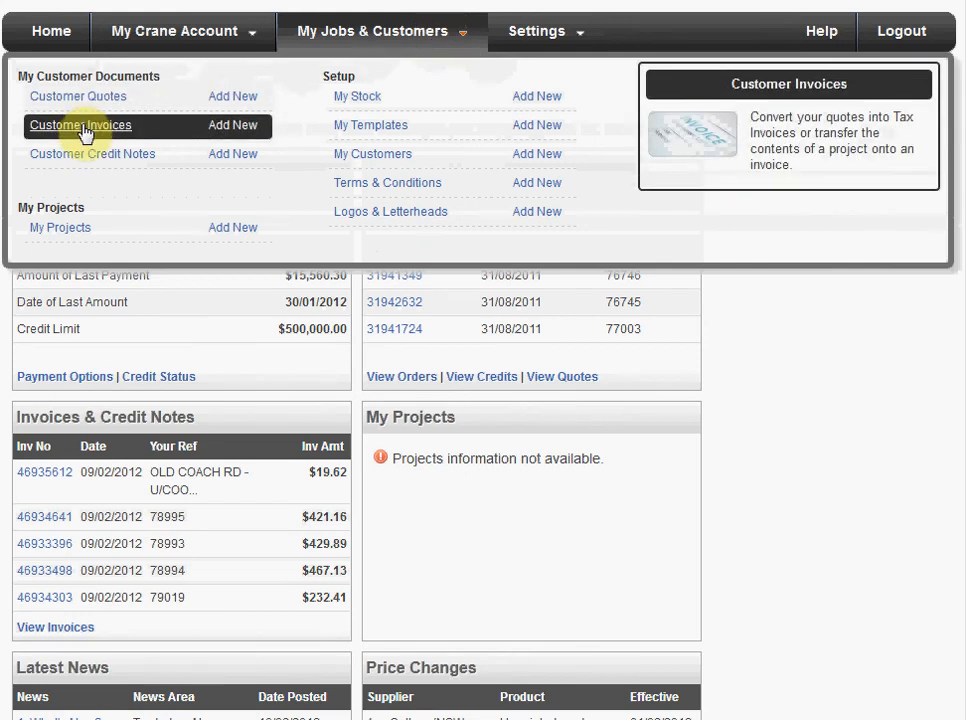
pyautogui.moveTo(94, 164)
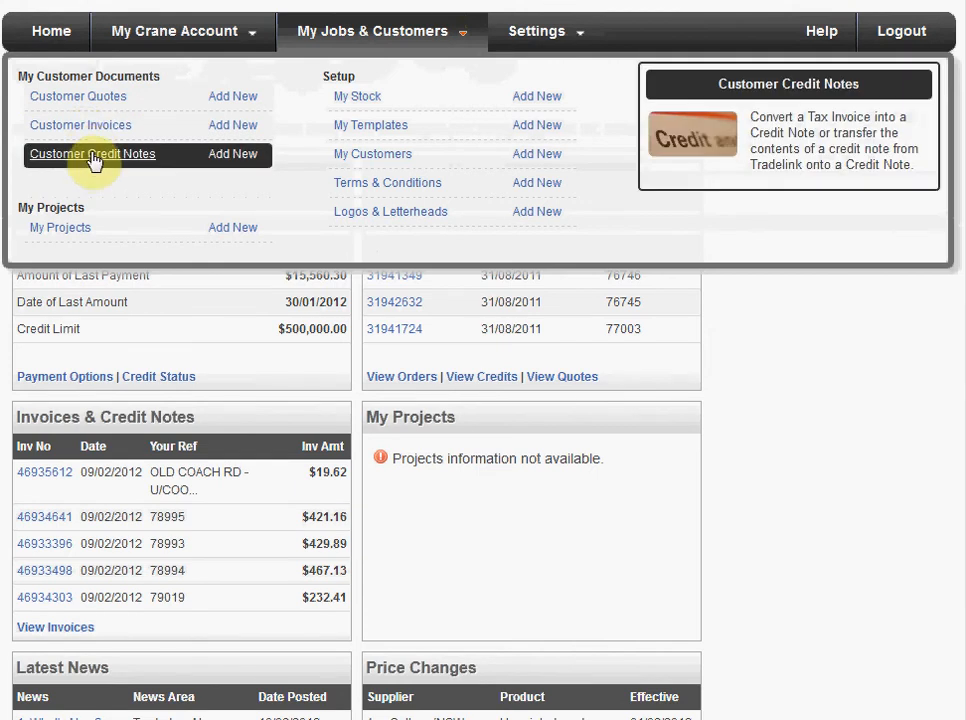
pyautogui.click(84, 97)
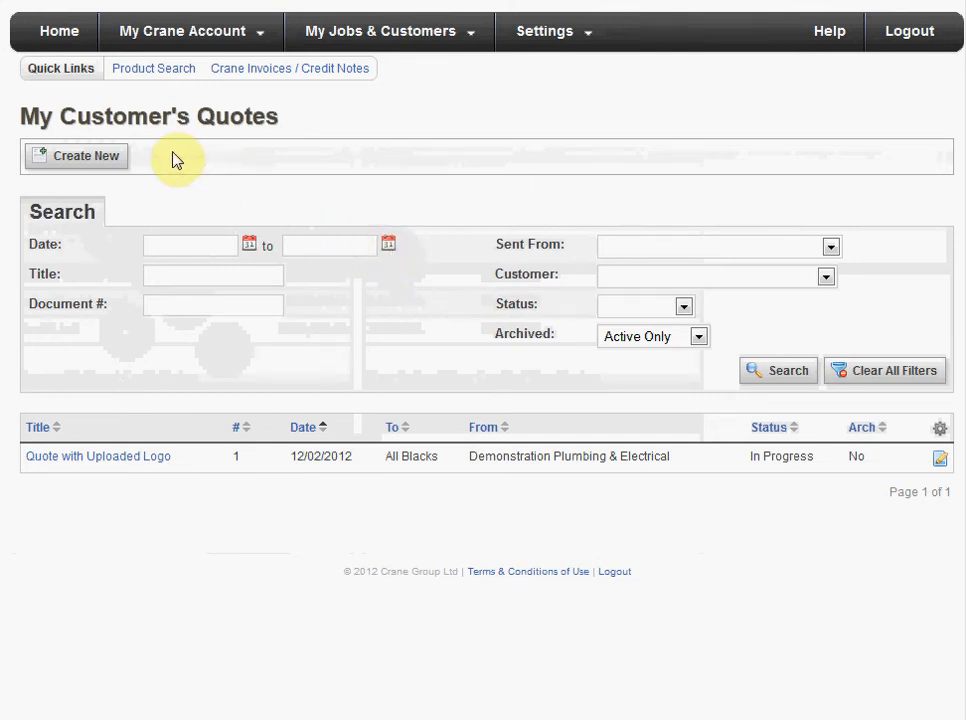
pyautogui.click(93, 163)
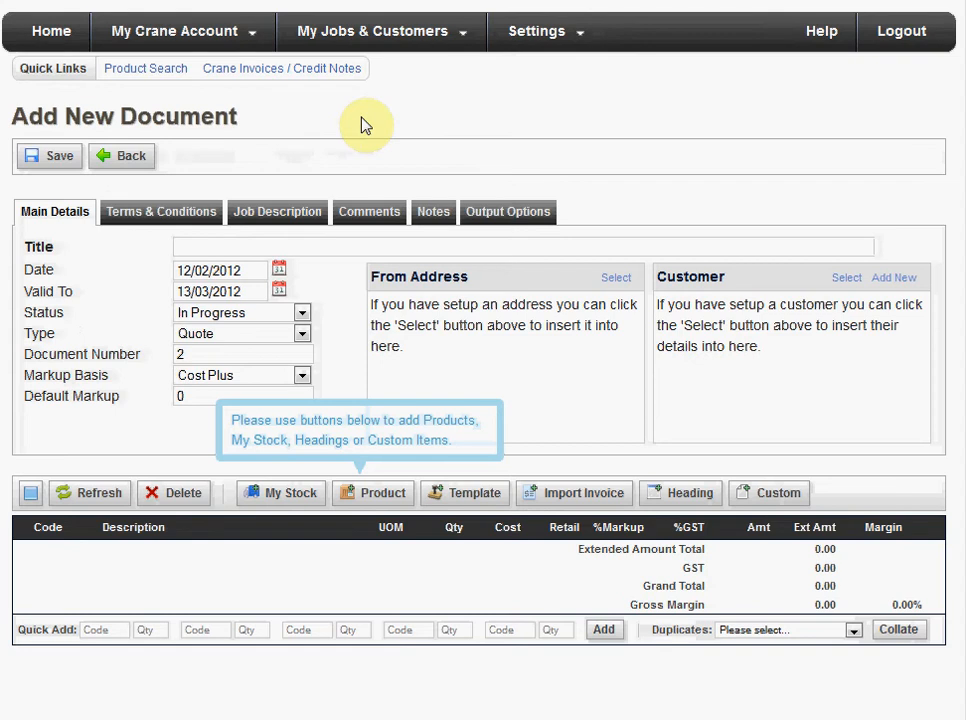
# - Title the quote "Toilet Installation" and set its valid-to date to 29/02/2012
pyautogui.click(256, 249)
pyautogui.write('Toilet Installation')
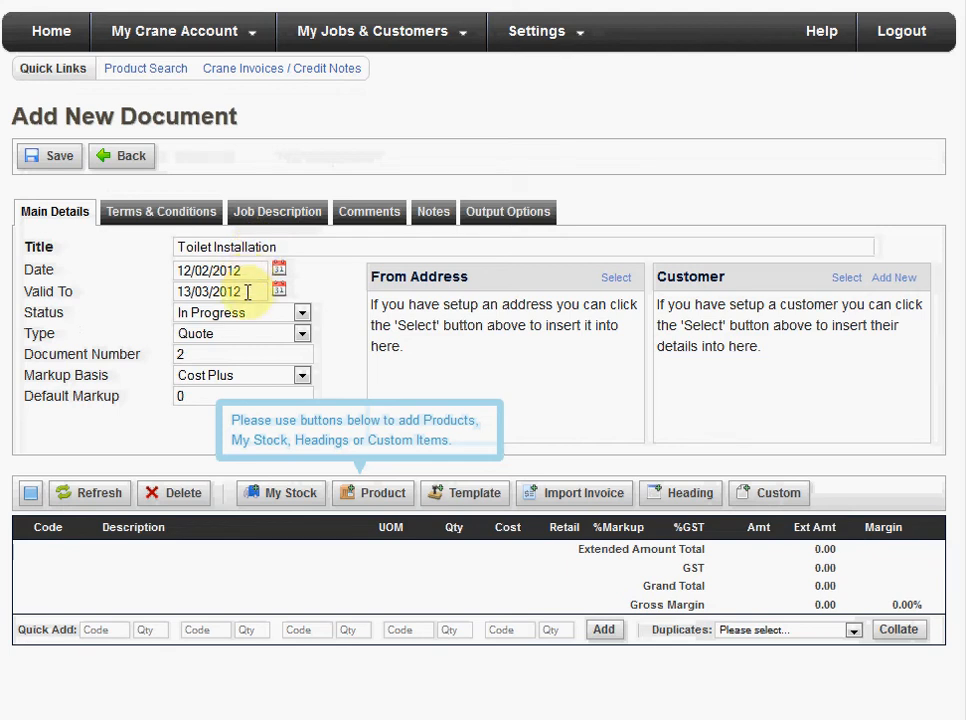
pyautogui.moveTo(241, 273); pyautogui.dragTo(168, 270)
pyautogui.moveTo(247, 291); pyautogui.dragTo(172, 293)
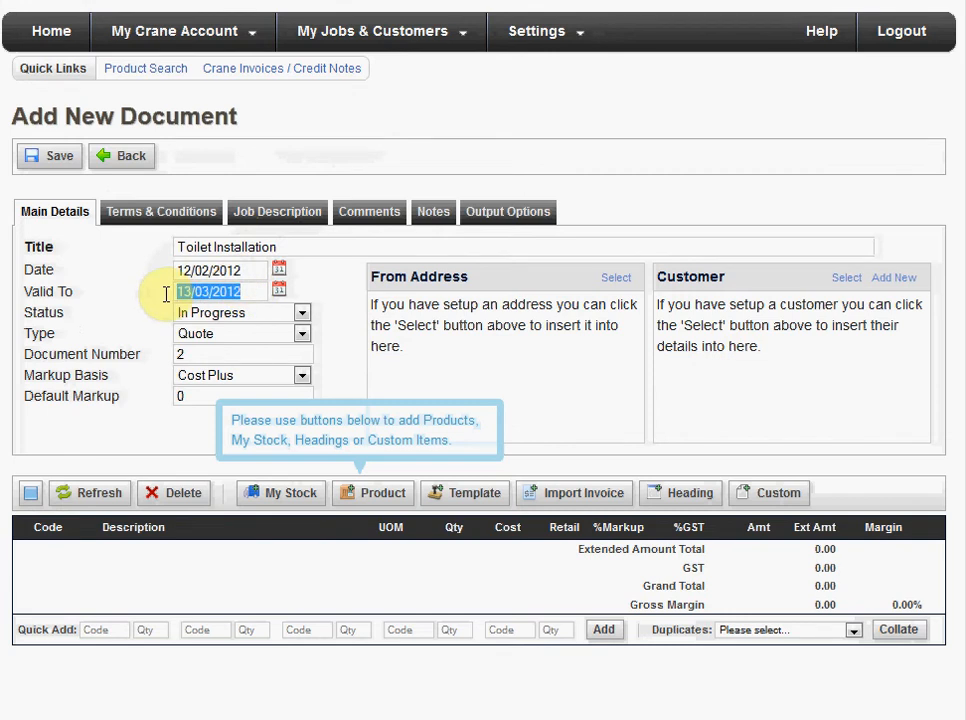
pyautogui.click(279, 292)
pyautogui.click(190, 322)
pyautogui.click(288, 487)
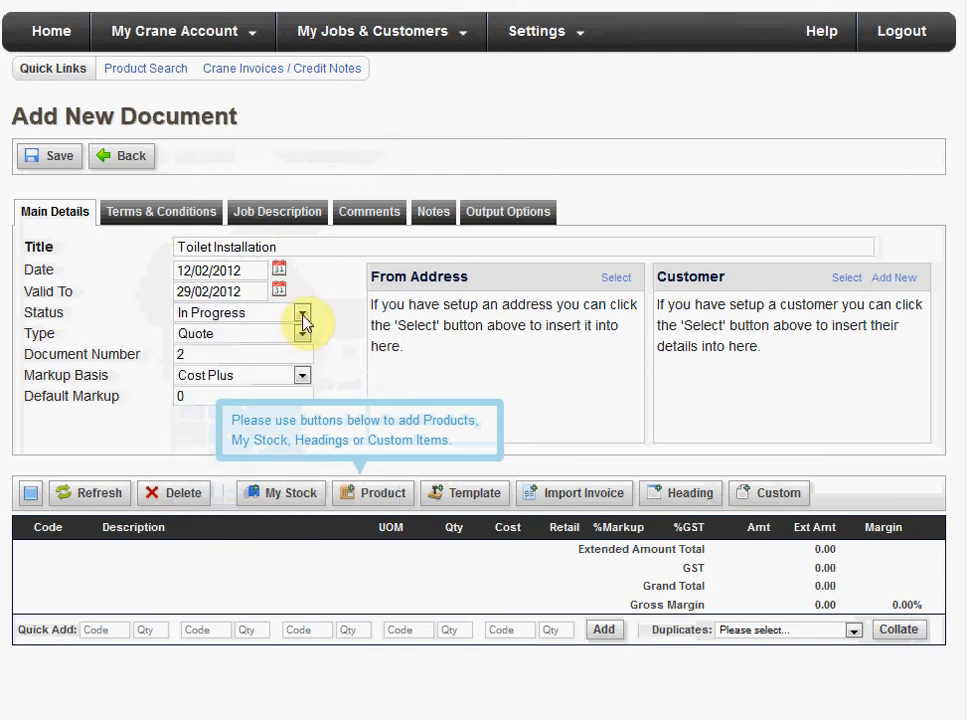
# - Examine the available status and document type options for the quote, leaving the selections as they are
pyautogui.click(302, 316)
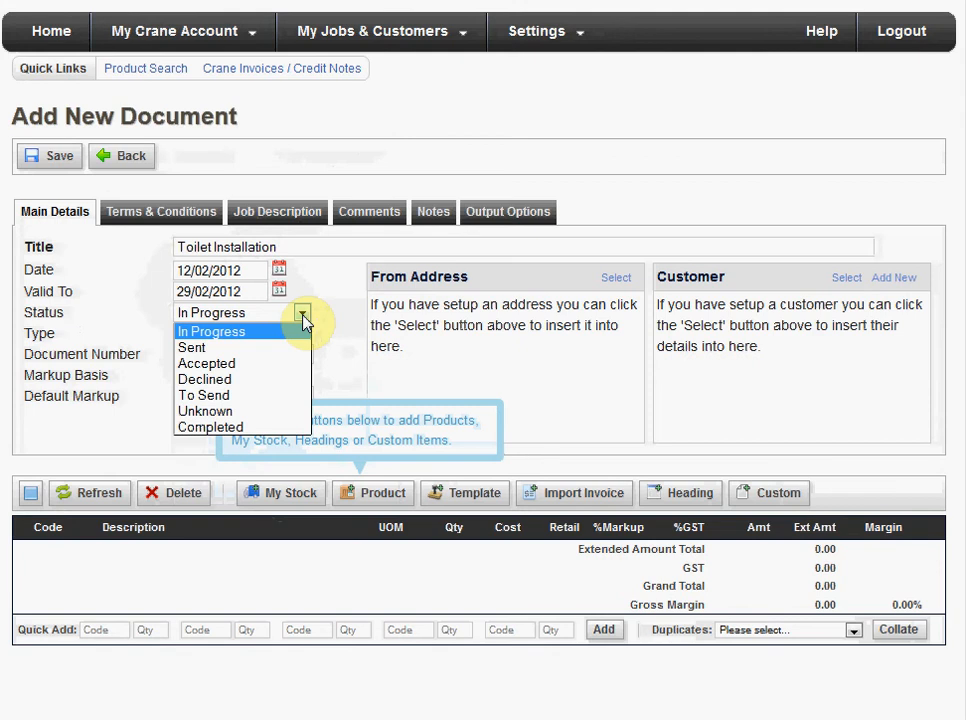
pyautogui.click(302, 316)
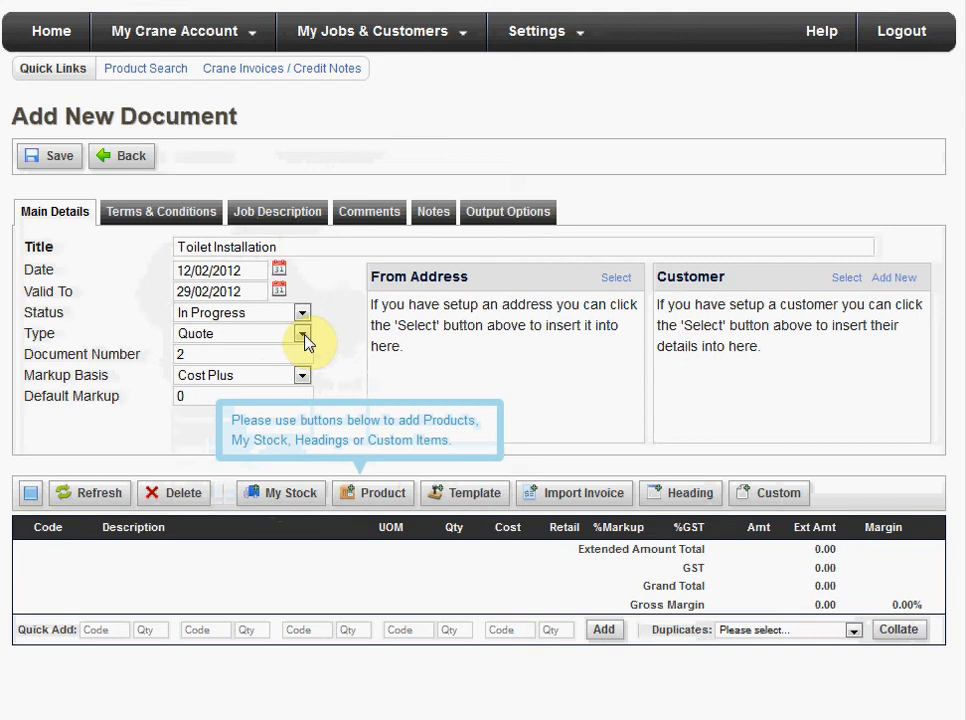
pyautogui.click(304, 337)
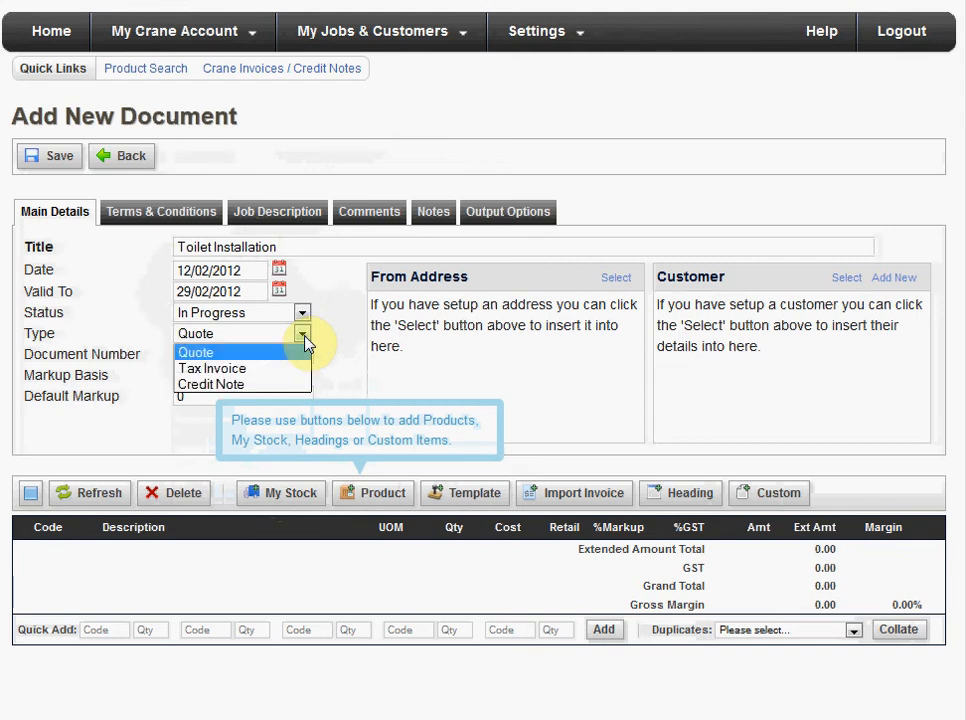
pyautogui.click(304, 340)
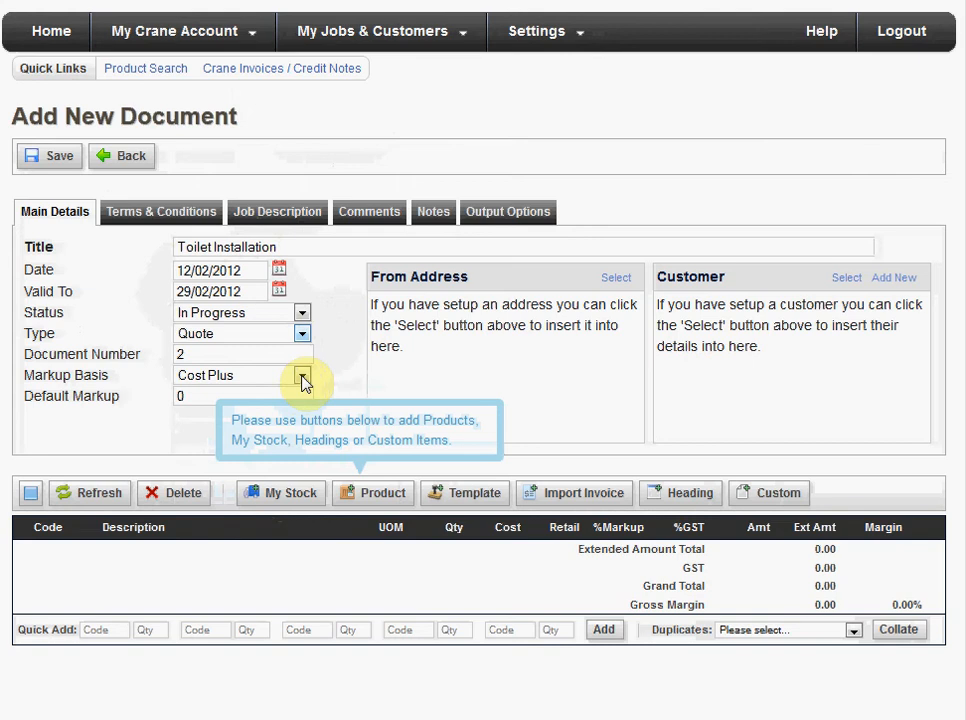
# - Set the quote's markup basis to Retail Less with a default discount of 10
pyautogui.click(302, 378)
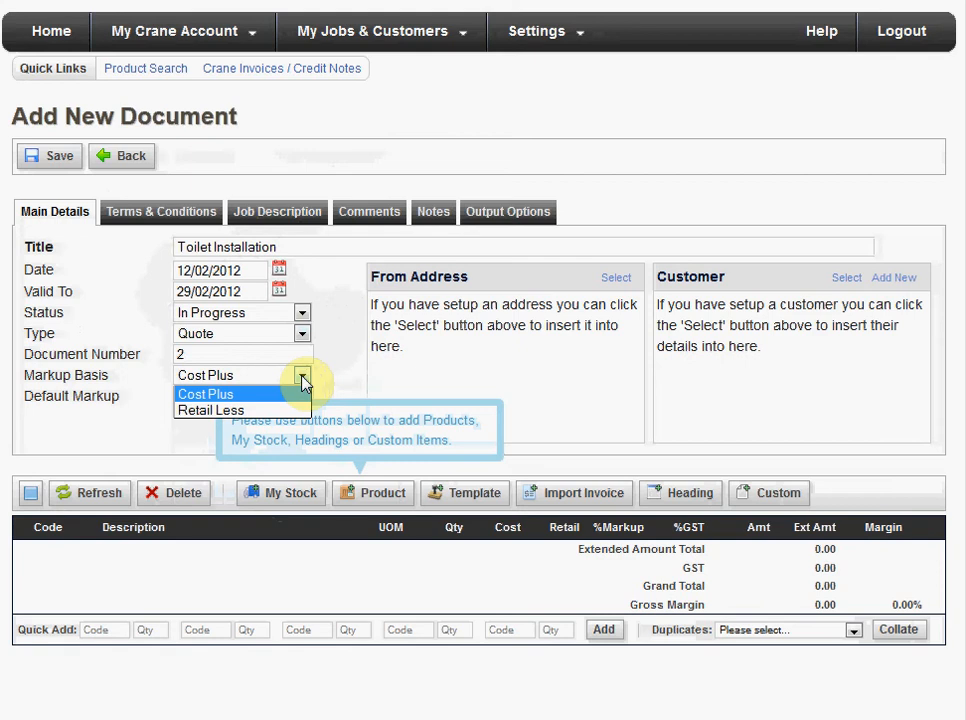
pyautogui.click(205, 411)
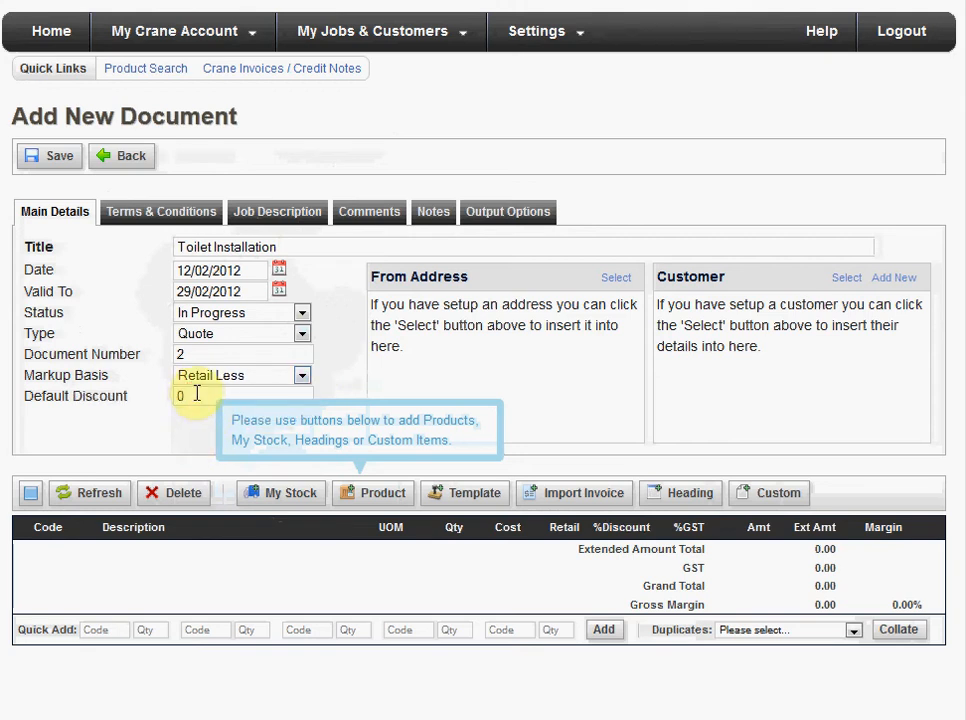
pyautogui.moveTo(190, 395); pyautogui.dragTo(175, 397)
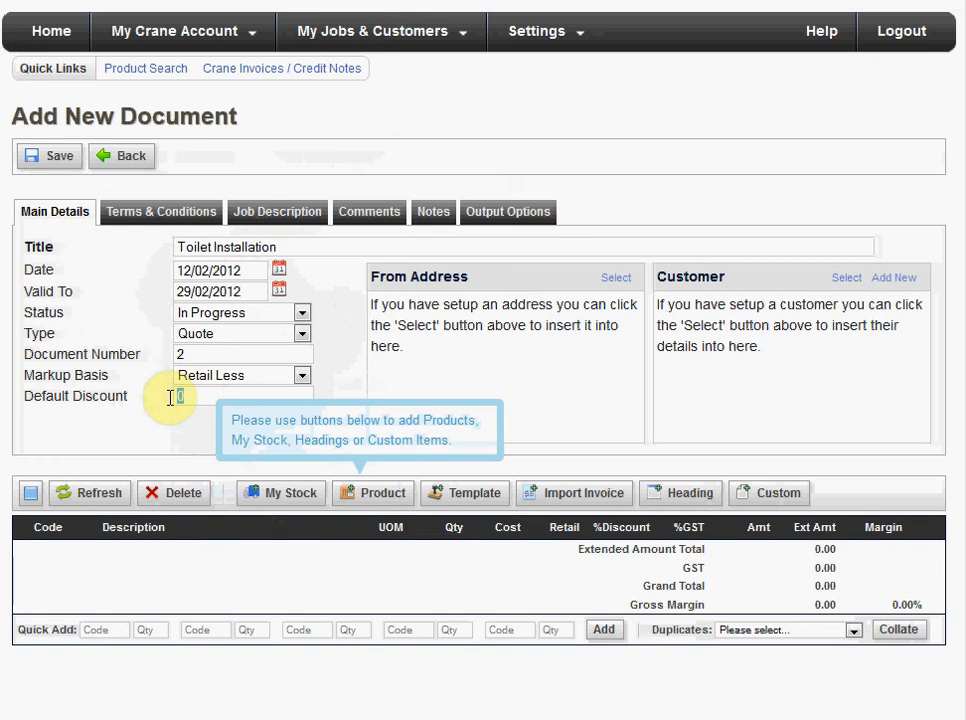
pyautogui.write('10')
pyautogui.click(335, 301)
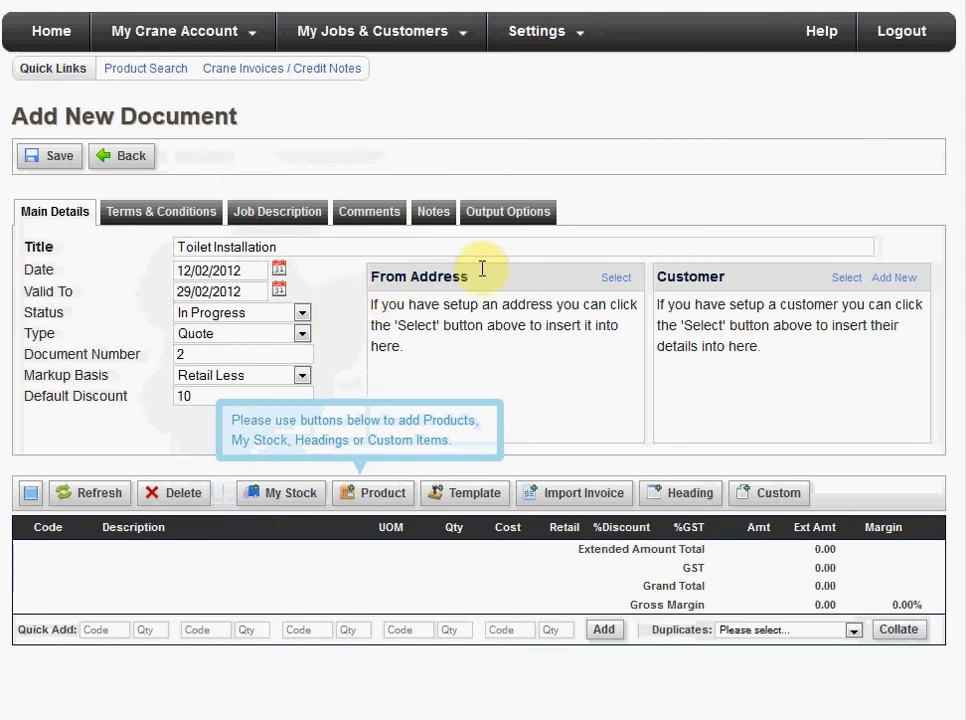
# - Use Demonstration Plumbing & Electrical as the quote's from address
pyautogui.click(617, 279)
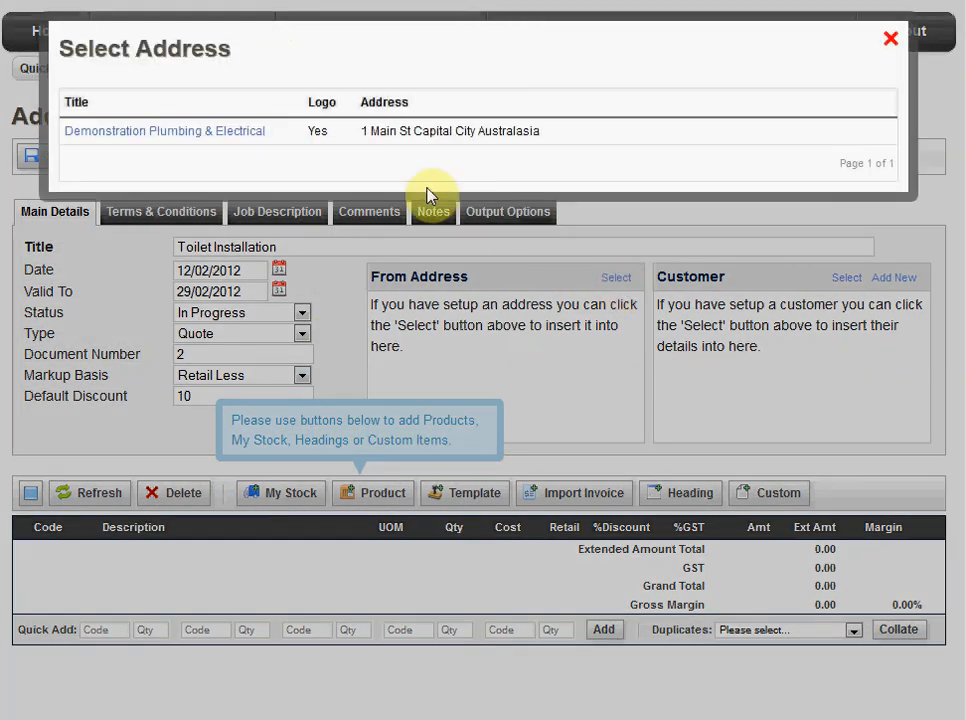
pyautogui.click(160, 134)
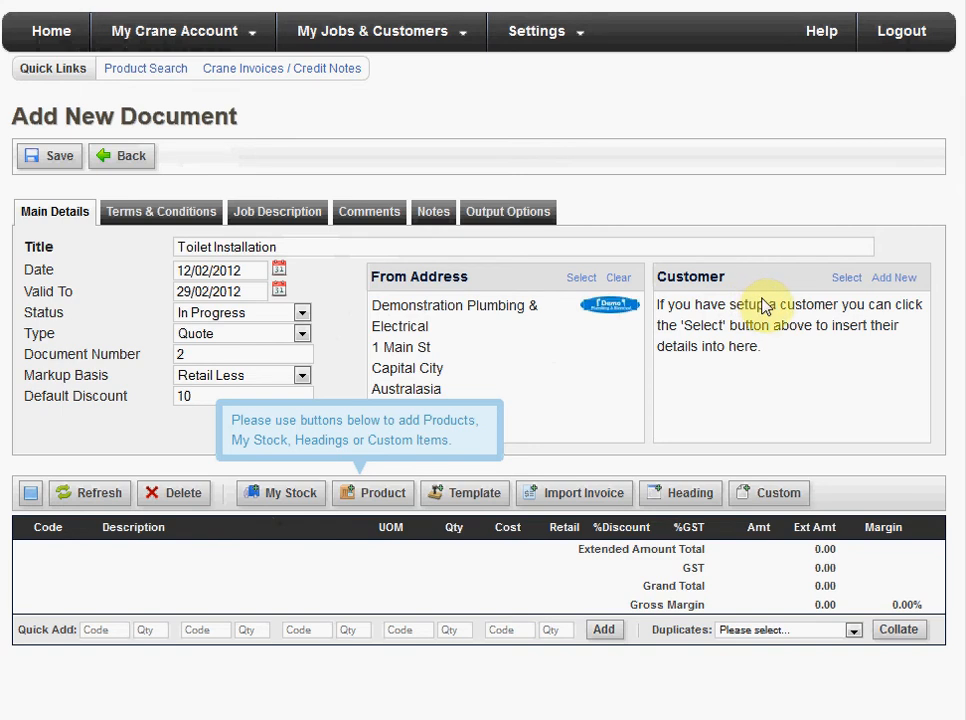
# - Search the customer list for "prime minister" and close the list without choosing a customer
pyautogui.click(846, 279)
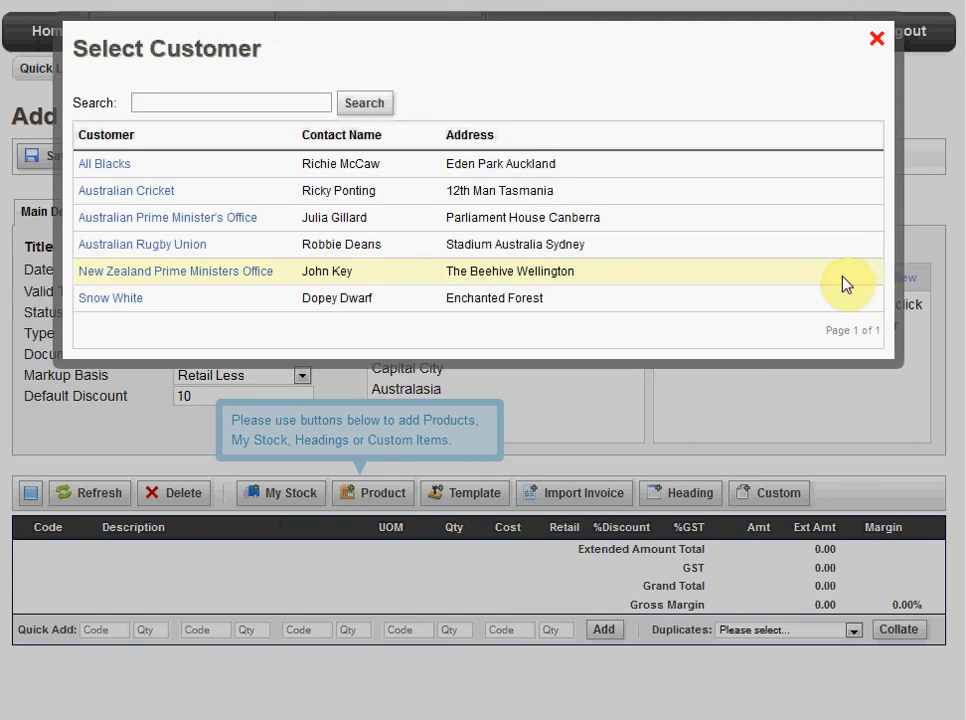
pyautogui.write('prime minister')
pyautogui.press('Return')
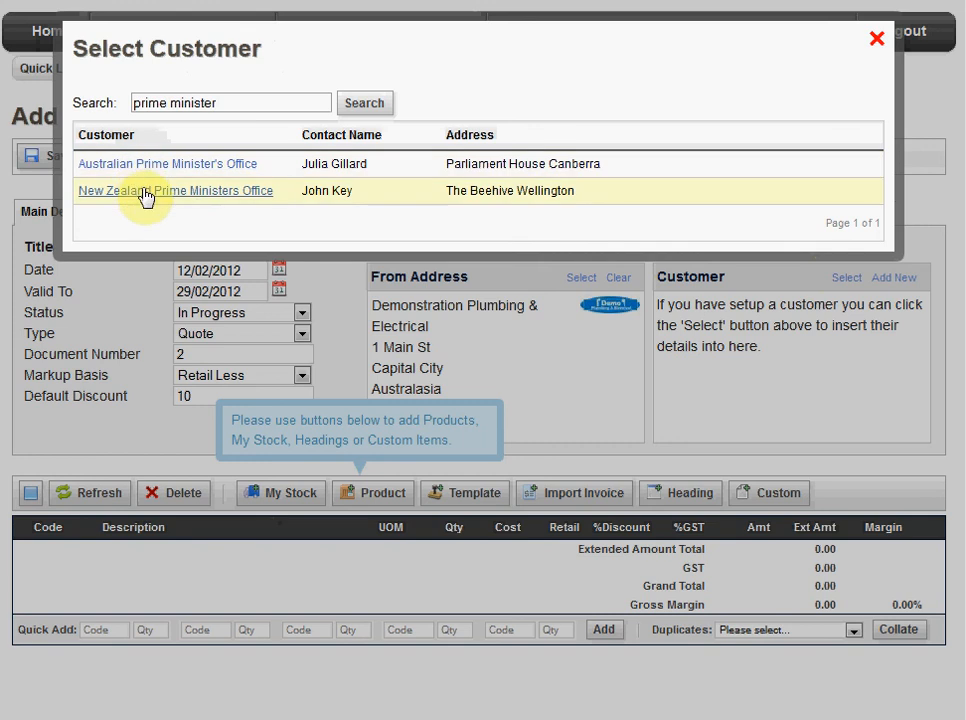
pyautogui.click(876, 40)
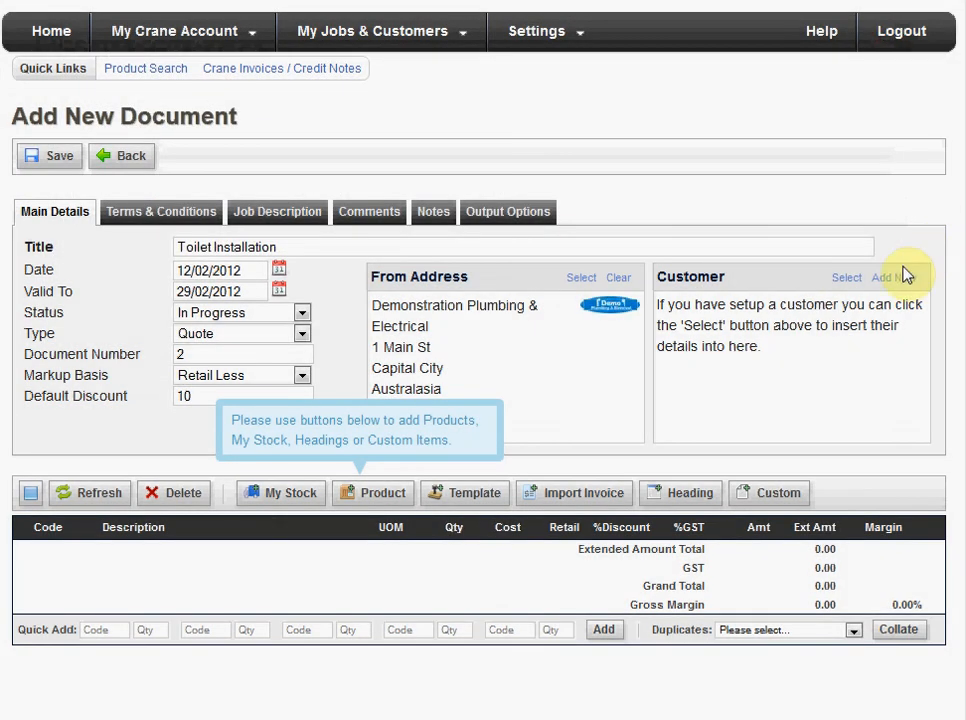
# - Start a new customer record from the quote and enter the customer's name and the contact's name
pyautogui.click(900, 279)
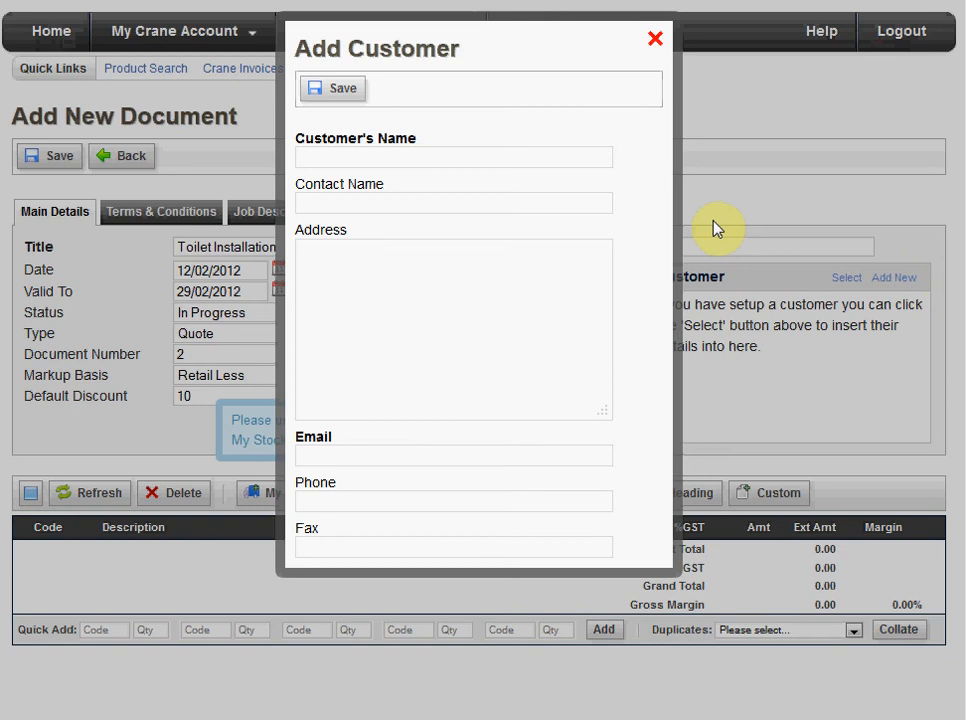
pyautogui.write('Shane Warne')
pyautogui.press('Tab')
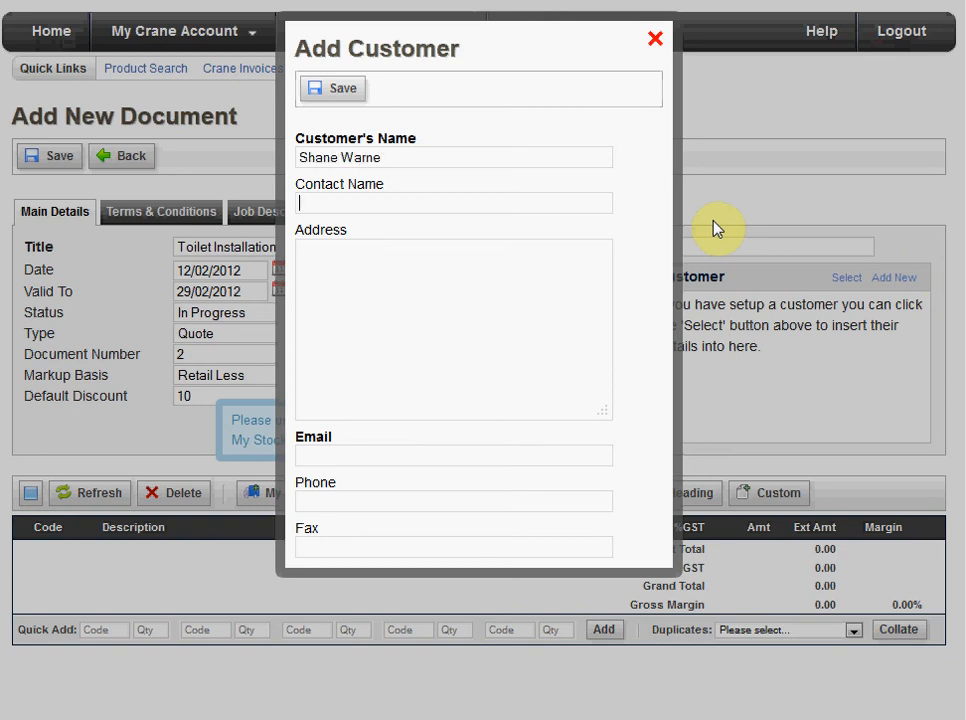
pyautogui.write('Liz Hur')
pyautogui.write('le')
# - Enter the new customer's address on three separate lines
pyautogui.write('The MCG')
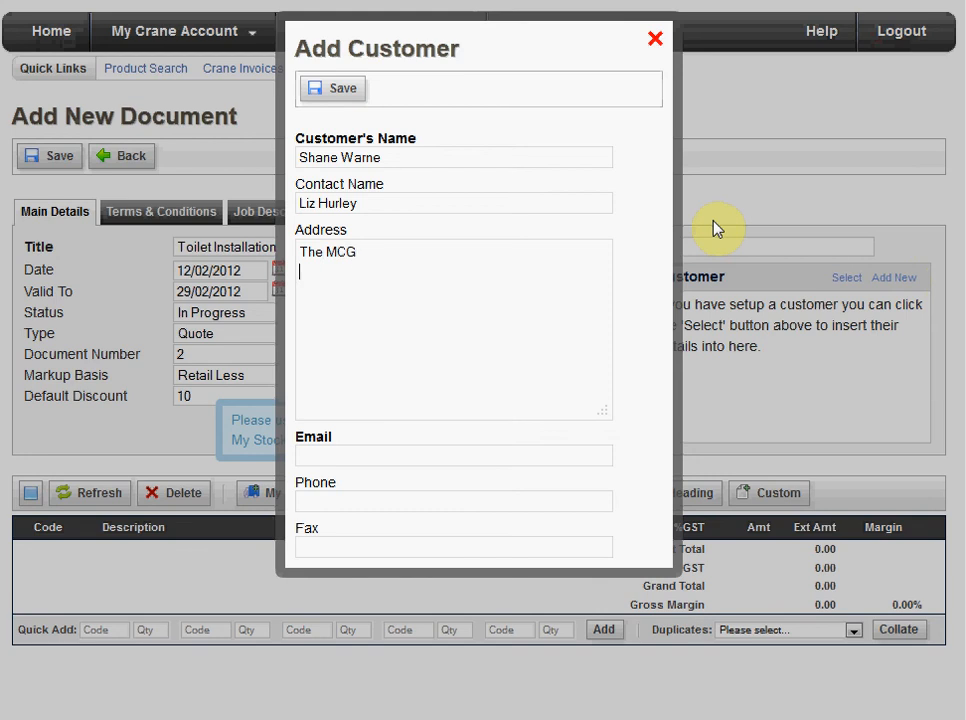
pyautogui.write('Melbourne')
pyautogui.write('Victro')
pyautogui.press('BackSpace')
pyautogui.press('BackSpace')
pyautogui.press('BackSpace')
pyautogui.write('tori')
pyautogui.write('a')
pyautogui.write('12')
pyautogui.write('3-456-789')
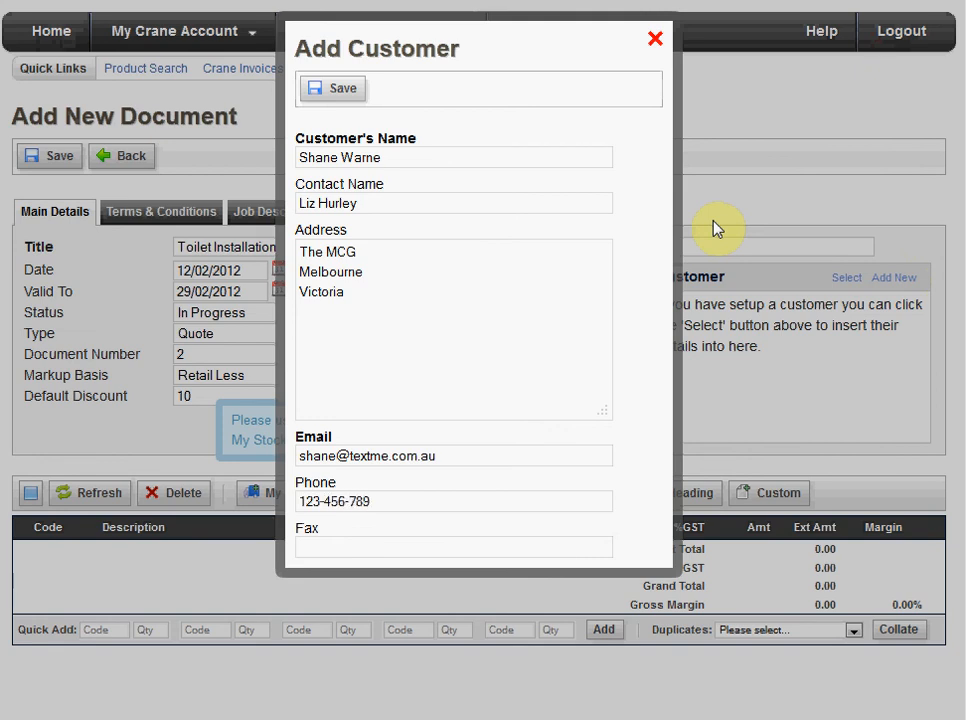
# - Fill in the customer's e-mail address and phone number, and save the customer record
pyautogui.click(349, 94)
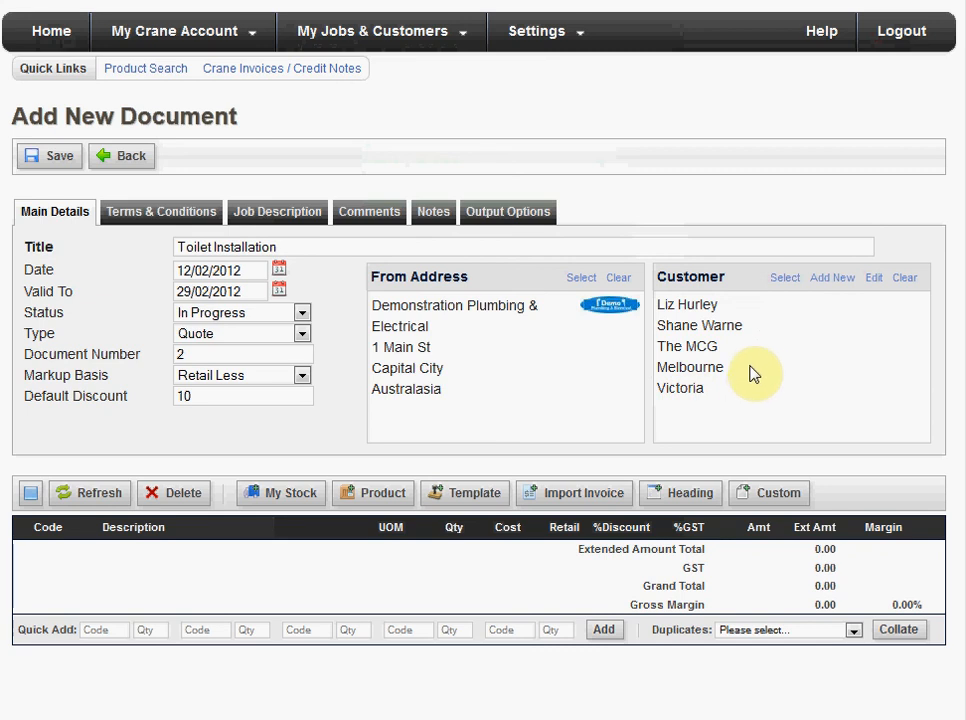
# - Check the customer selection list for the newly added customer and close it
pyautogui.click(779, 284)
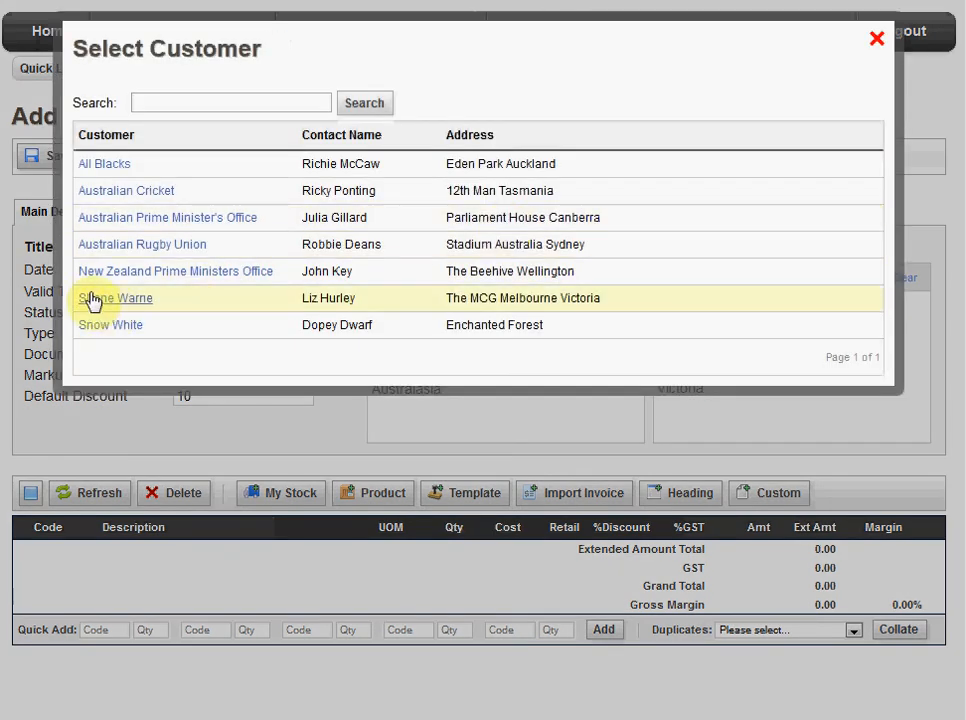
pyautogui.click(876, 39)
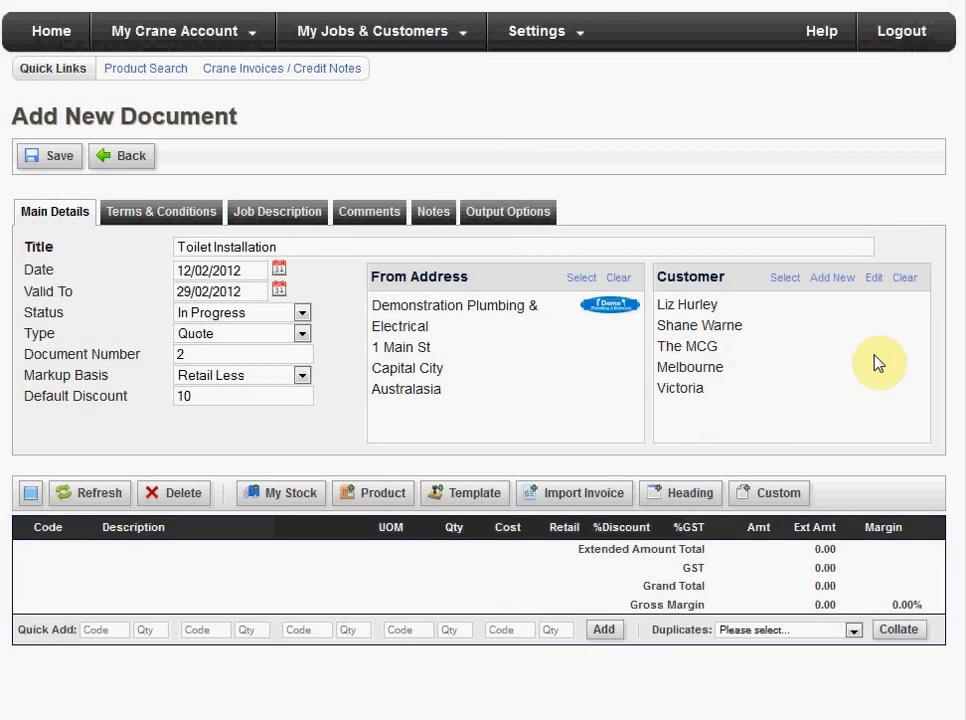
# - Insert the predefined Default Quote Terms as the quote's terms and conditions
pyautogui.click(146, 214)
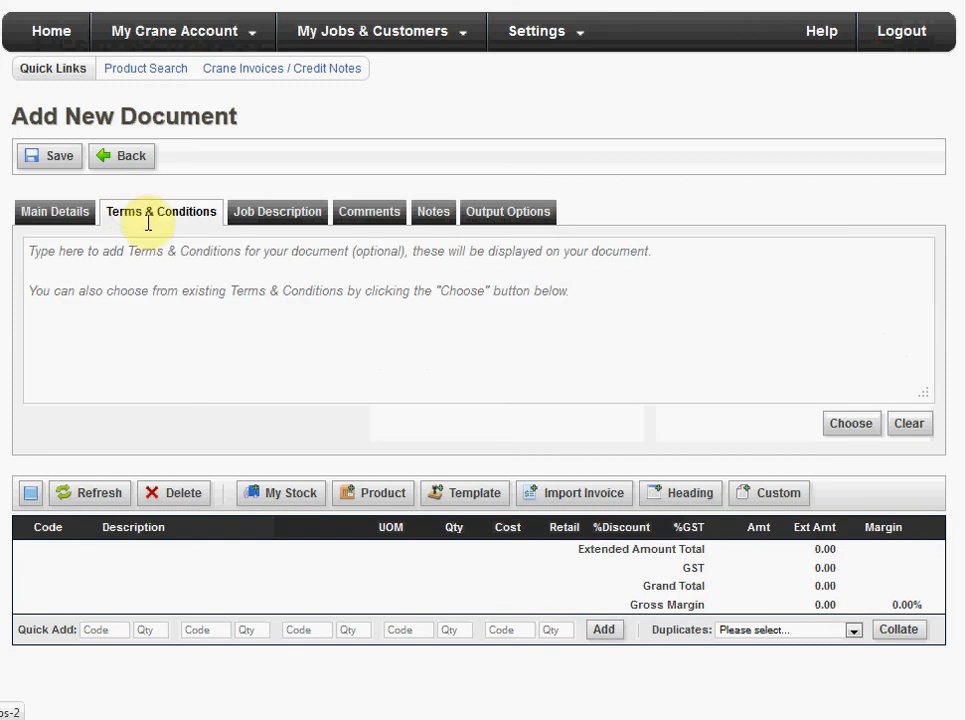
pyautogui.click(198, 287)
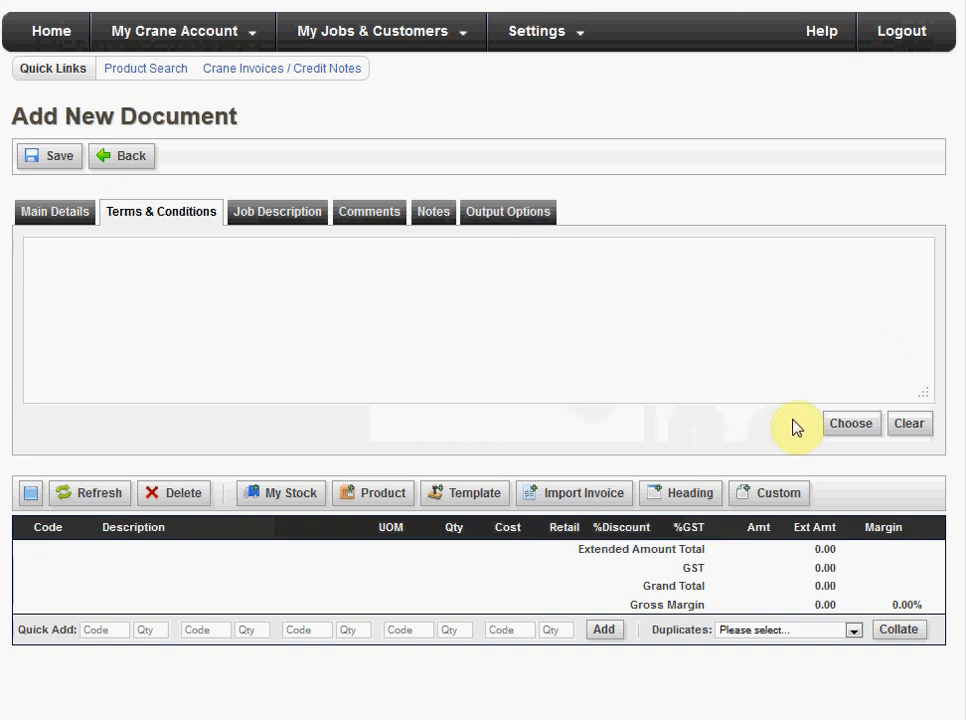
pyautogui.click(853, 424)
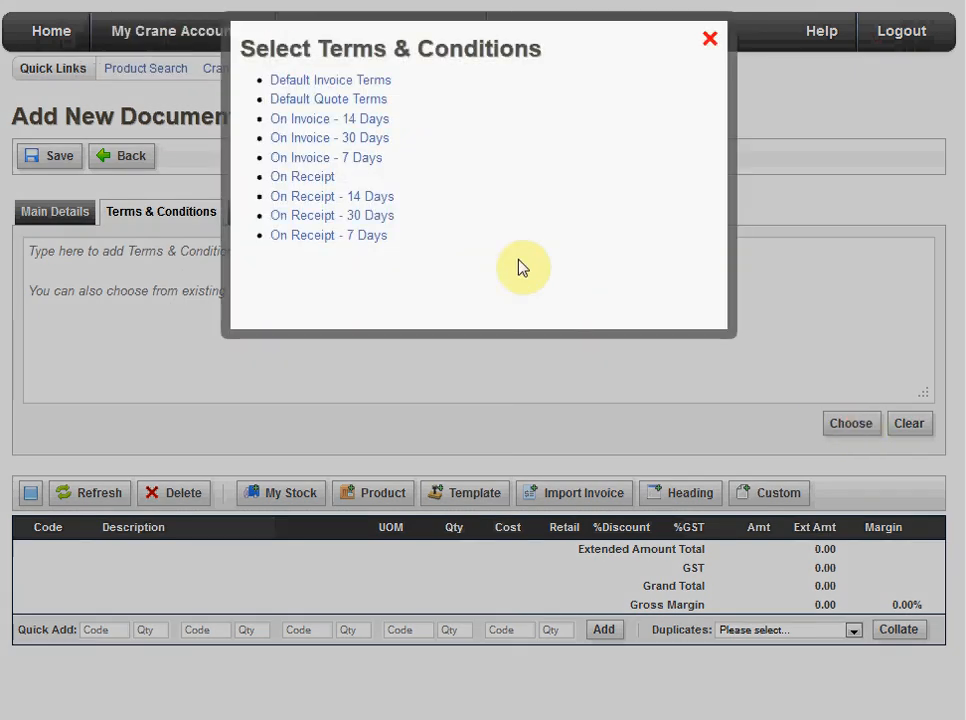
pyautogui.moveTo(335, 89)
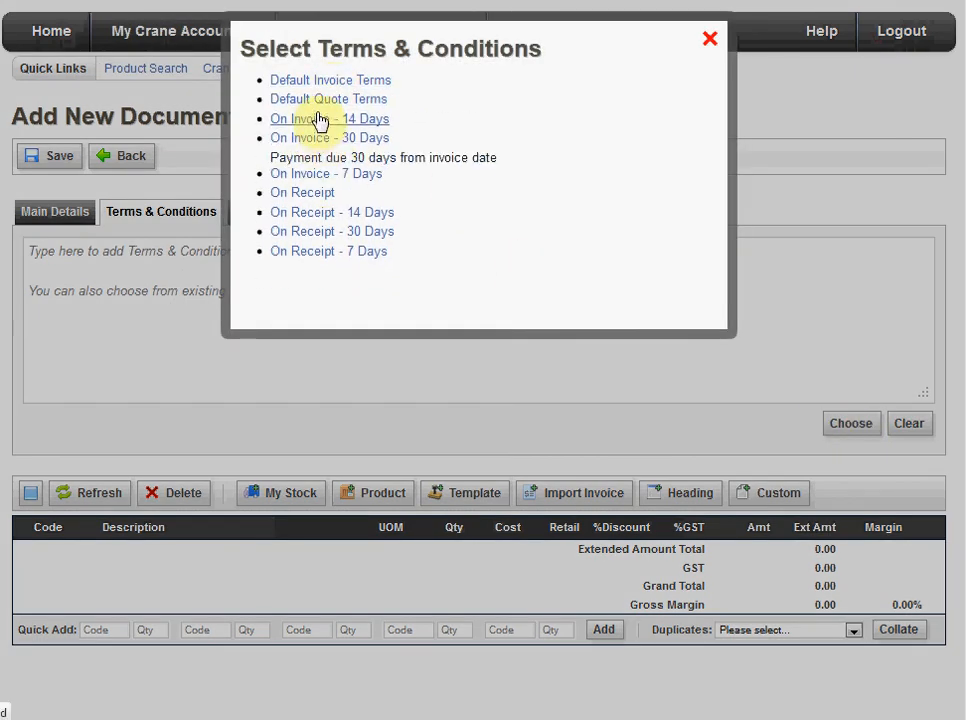
pyautogui.click(320, 104)
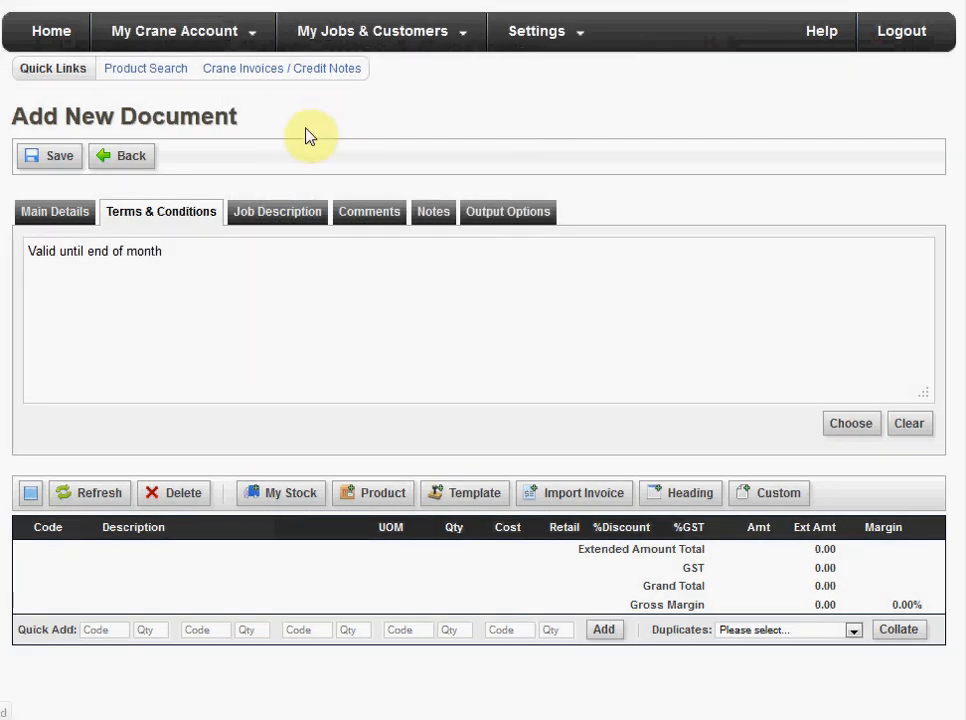
# - Enter "Toilet Installation" as the quote's job description
pyautogui.click(263, 211)
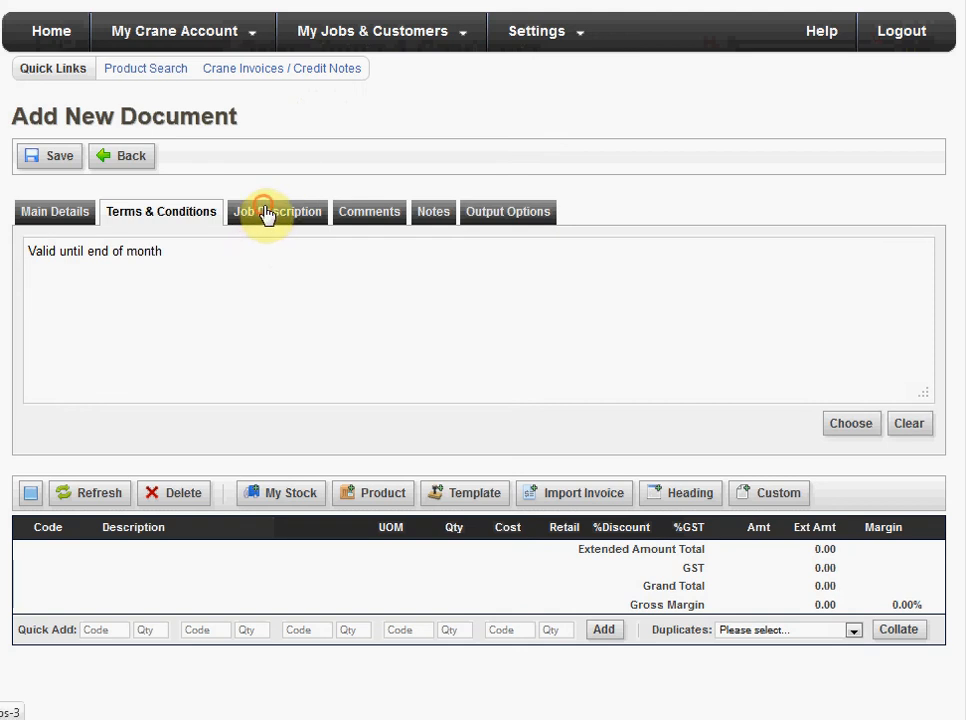
pyautogui.click(242, 277)
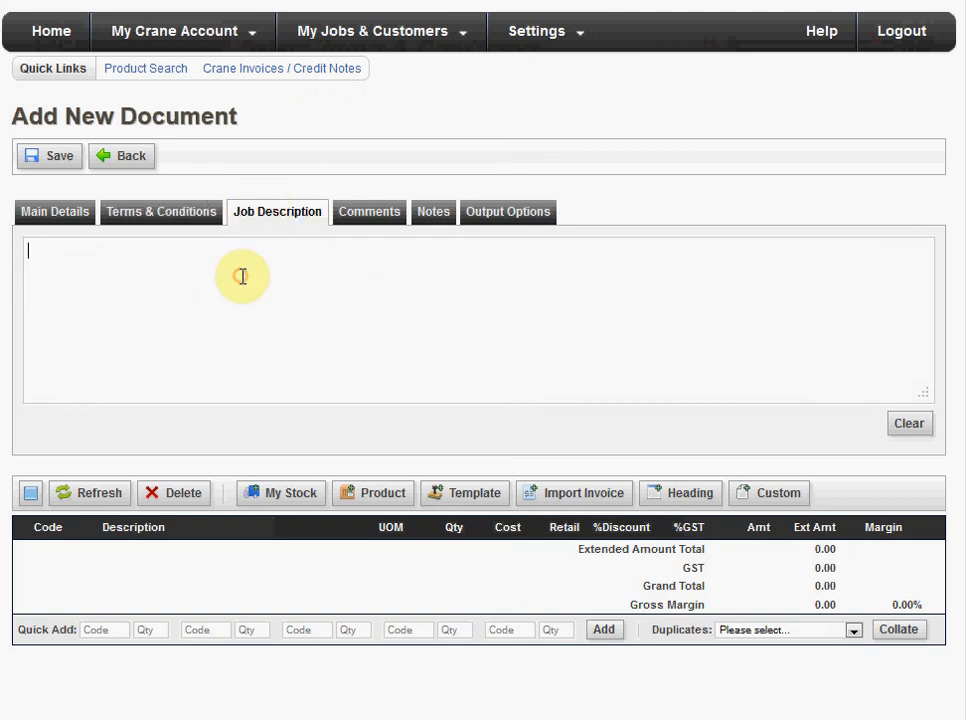
pyautogui.write('Toilet Installation')
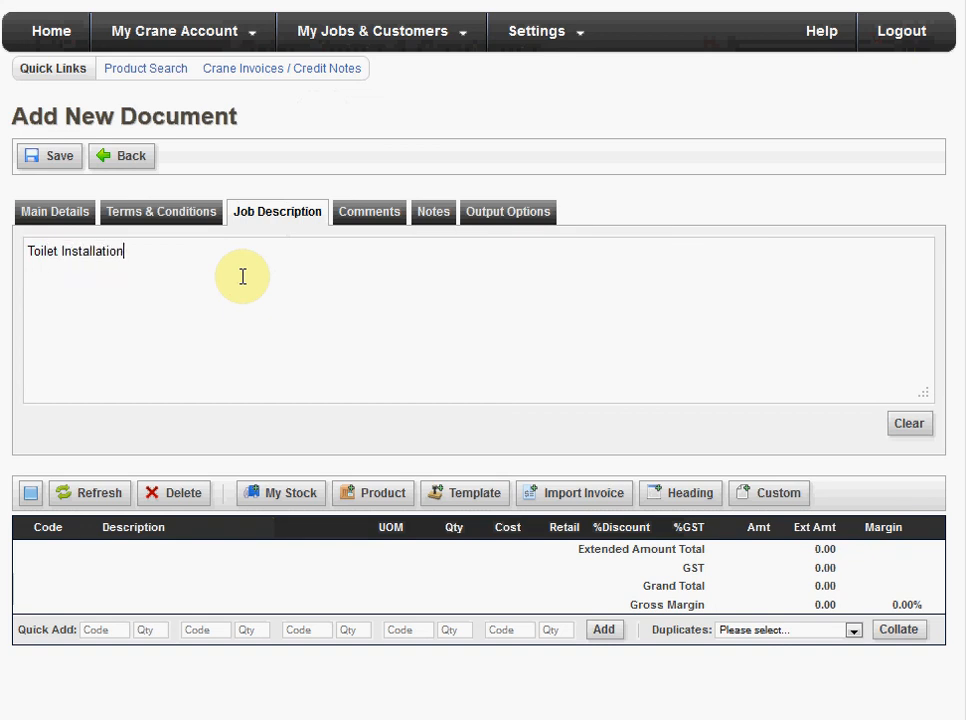
# - Add the customer comment "Does not include jacuzzi" to the quote
pyautogui.click(366, 220)
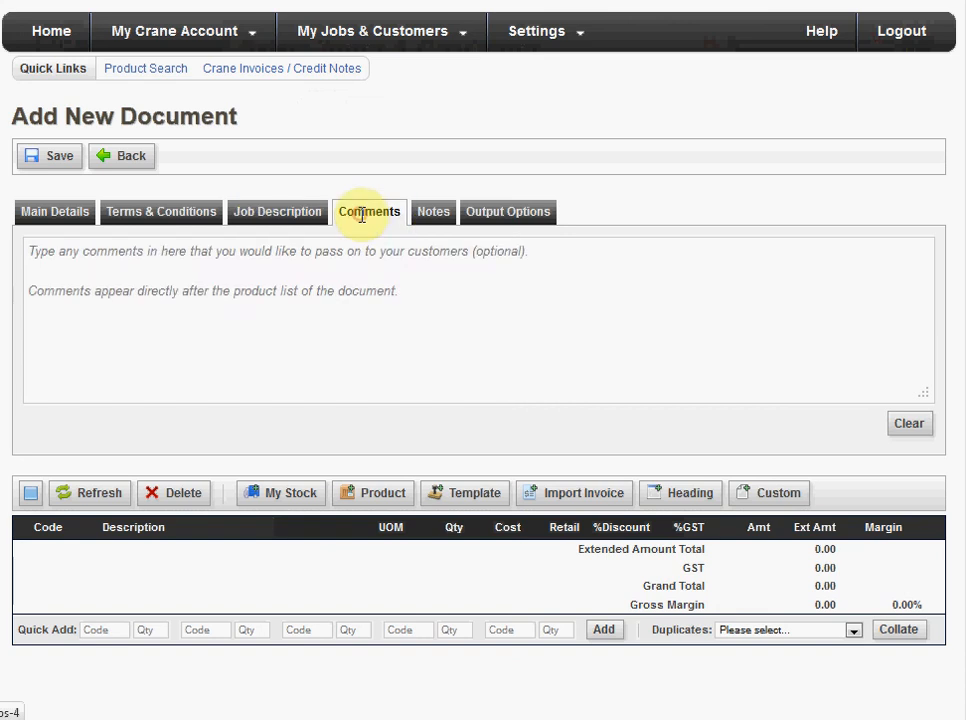
pyautogui.click(340, 260)
pyautogui.write('Doe')
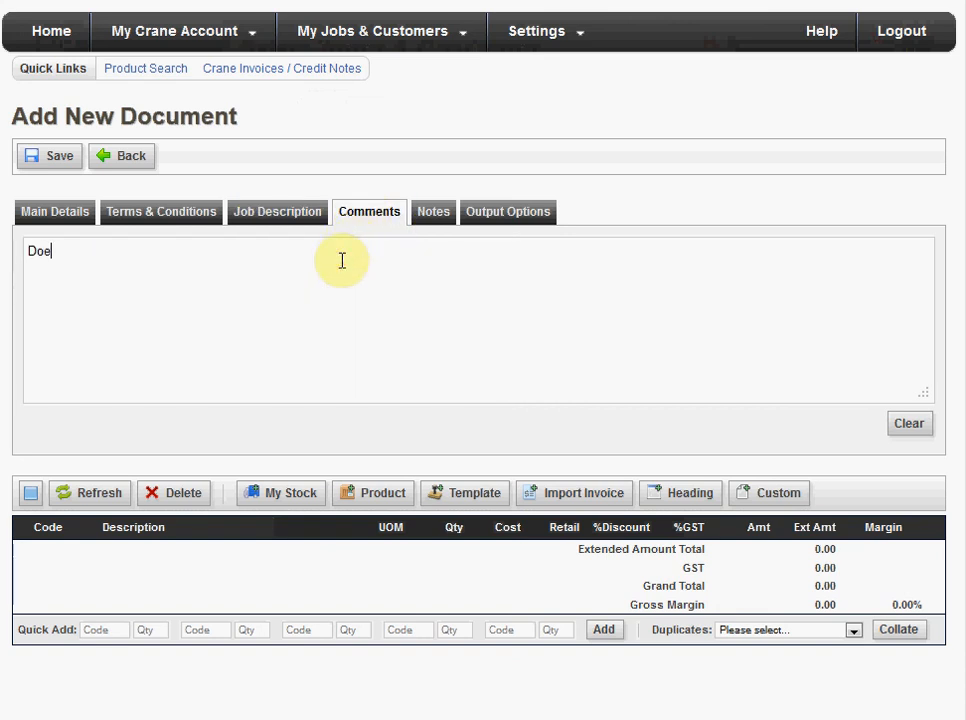
pyautogui.write('s not include jaz')
pyautogui.press('BackSpace')
pyautogui.write('cuzzi')
# - Keep the print layout at High Detail - Includes Markup / Discount and set the signature panel to Client+Mine
pyautogui.click(432, 211)
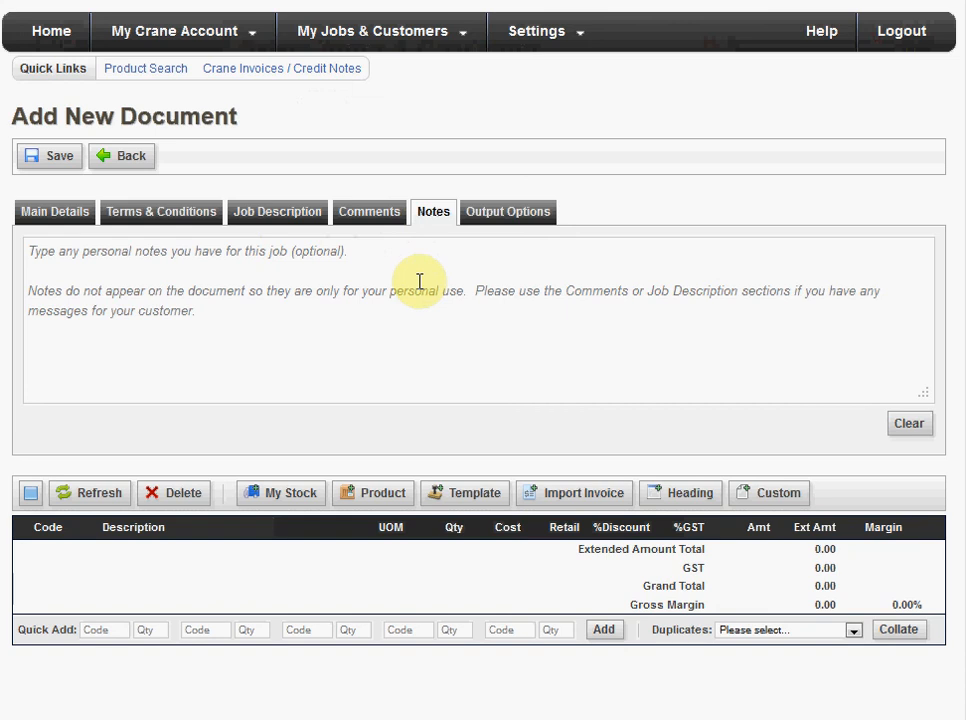
pyautogui.click(491, 222)
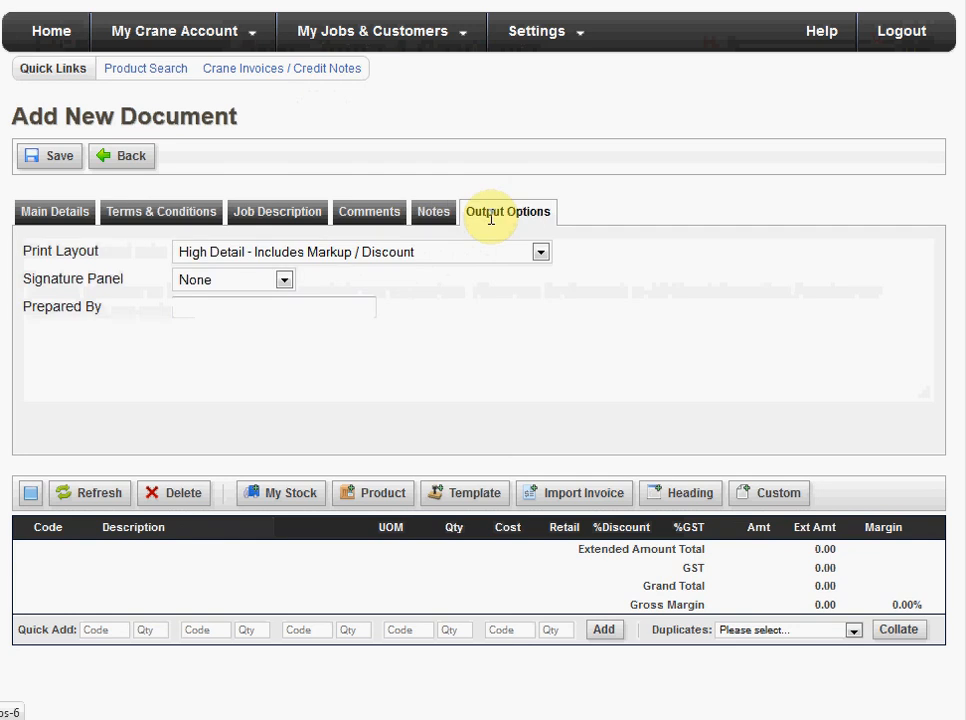
pyautogui.click(313, 262)
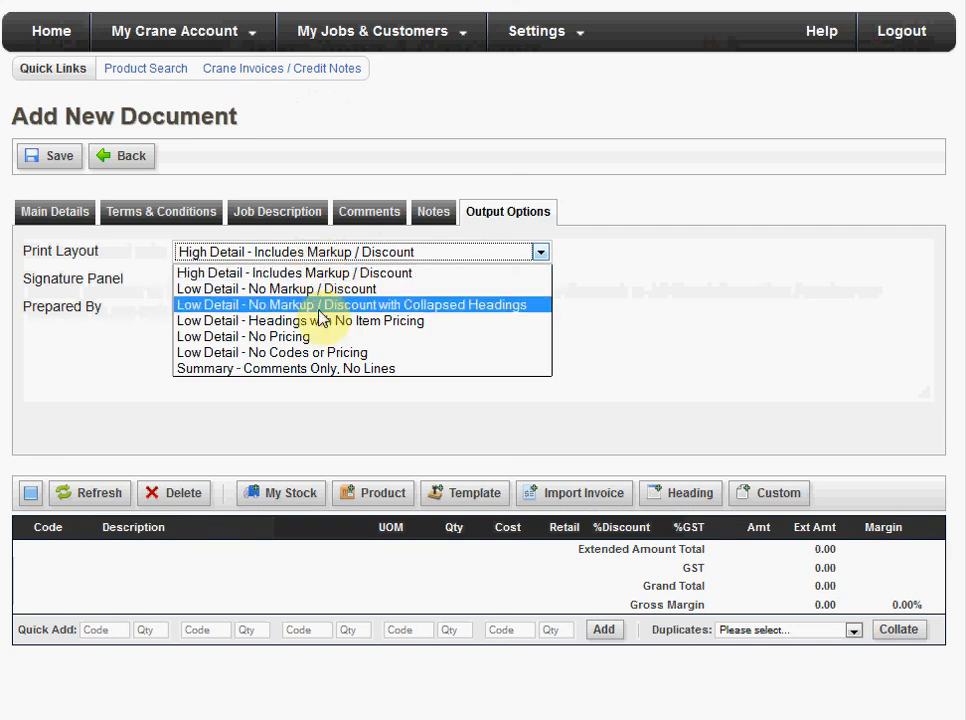
pyautogui.click(409, 273)
pyautogui.click(415, 278)
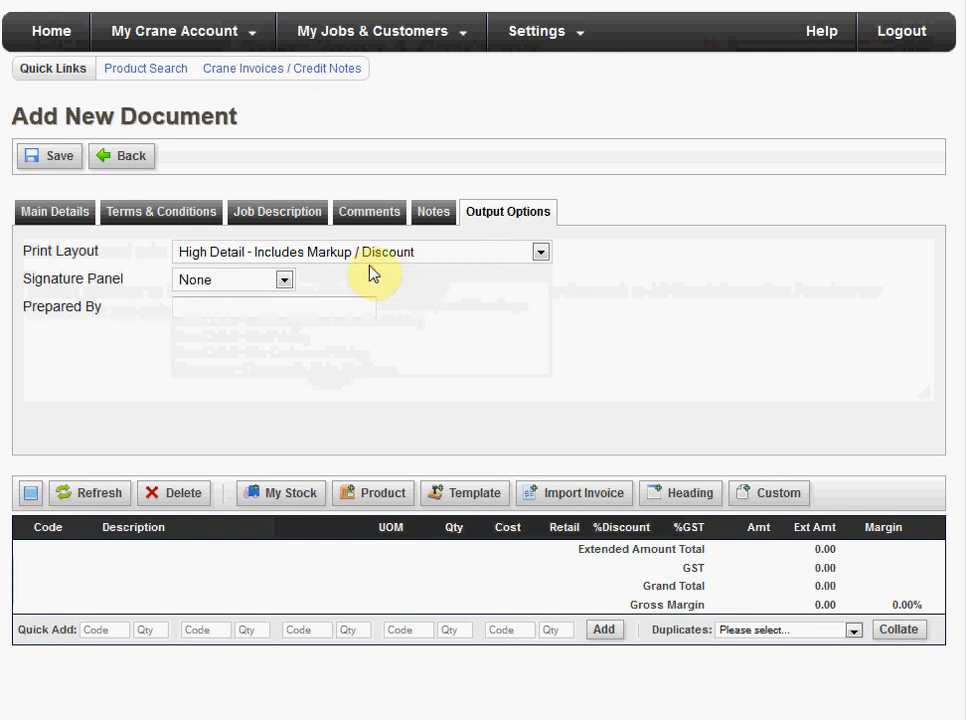
pyautogui.click(281, 281)
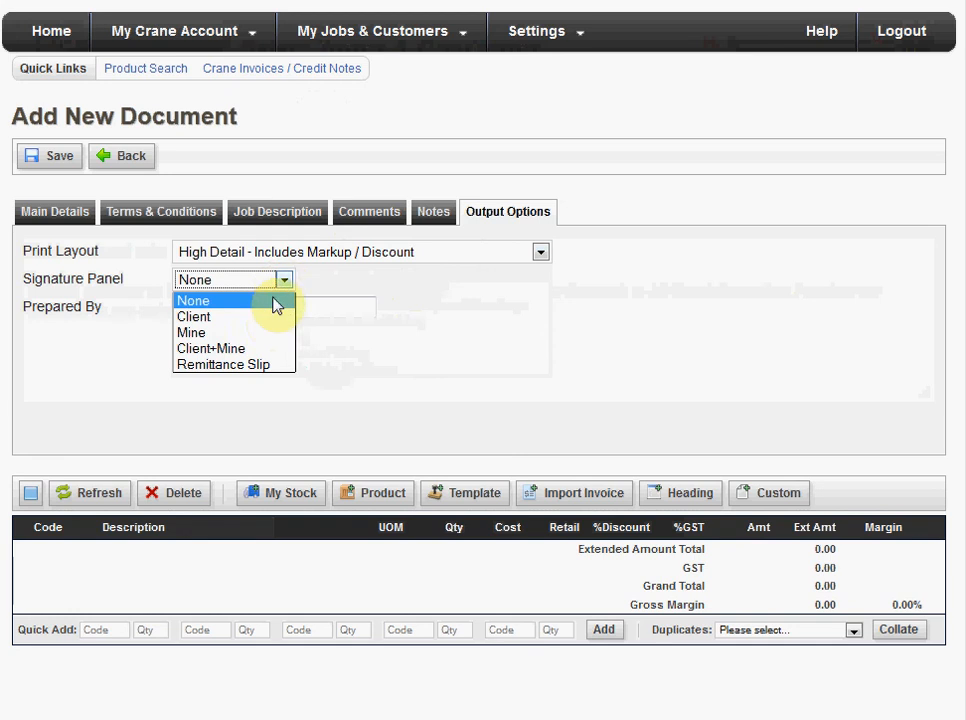
pyautogui.click(258, 356)
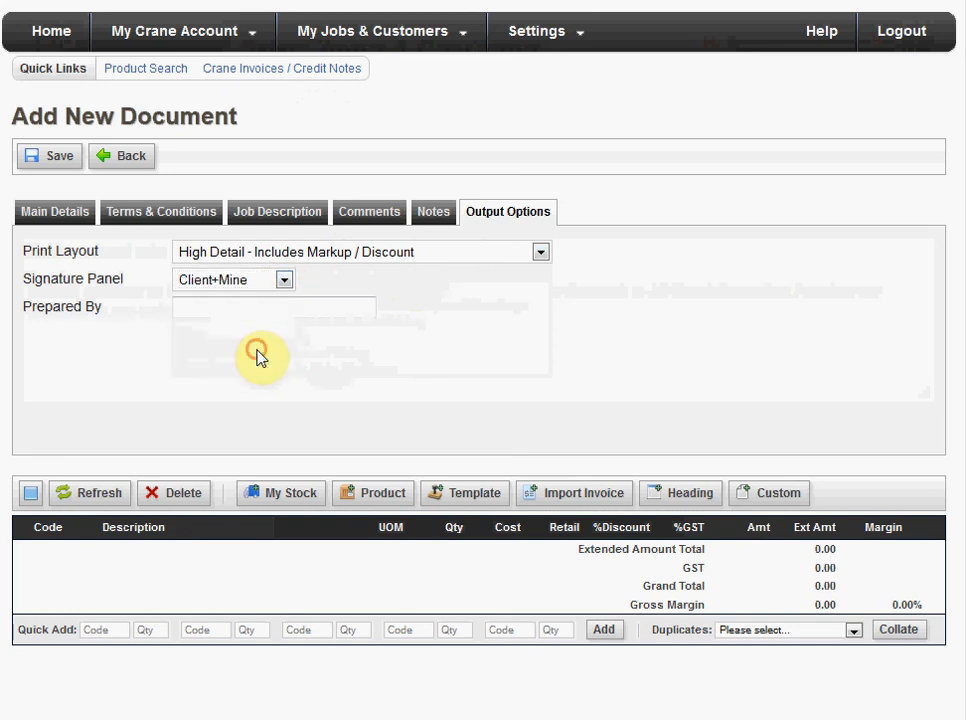
# - Enter the preparer's full name in the output options and save the quote document
pyautogui.click(249, 306)
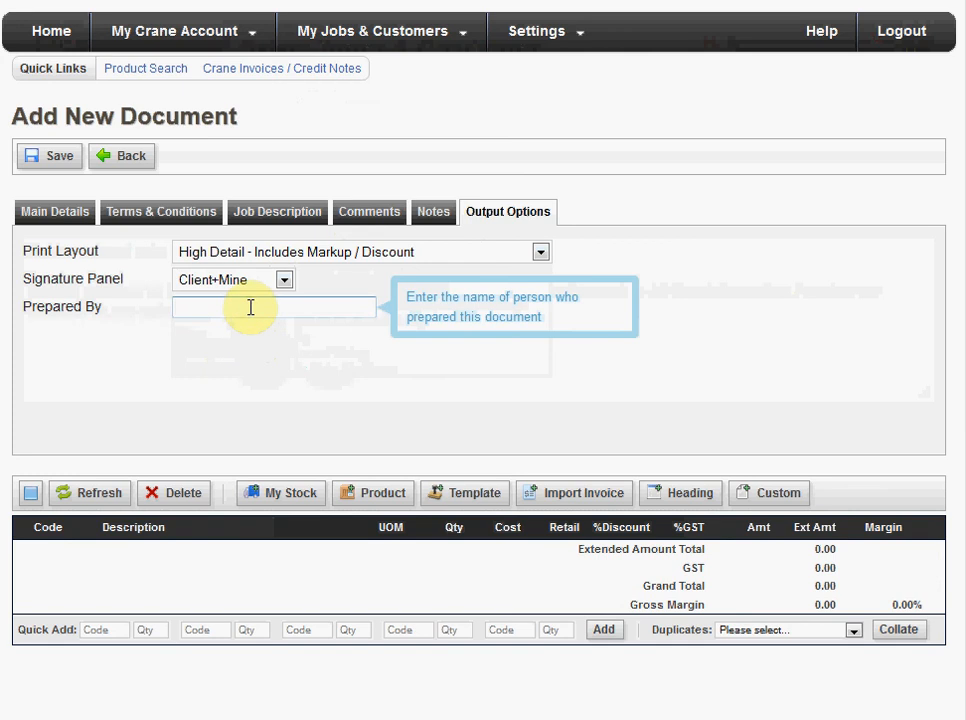
pyautogui.click(319, 362)
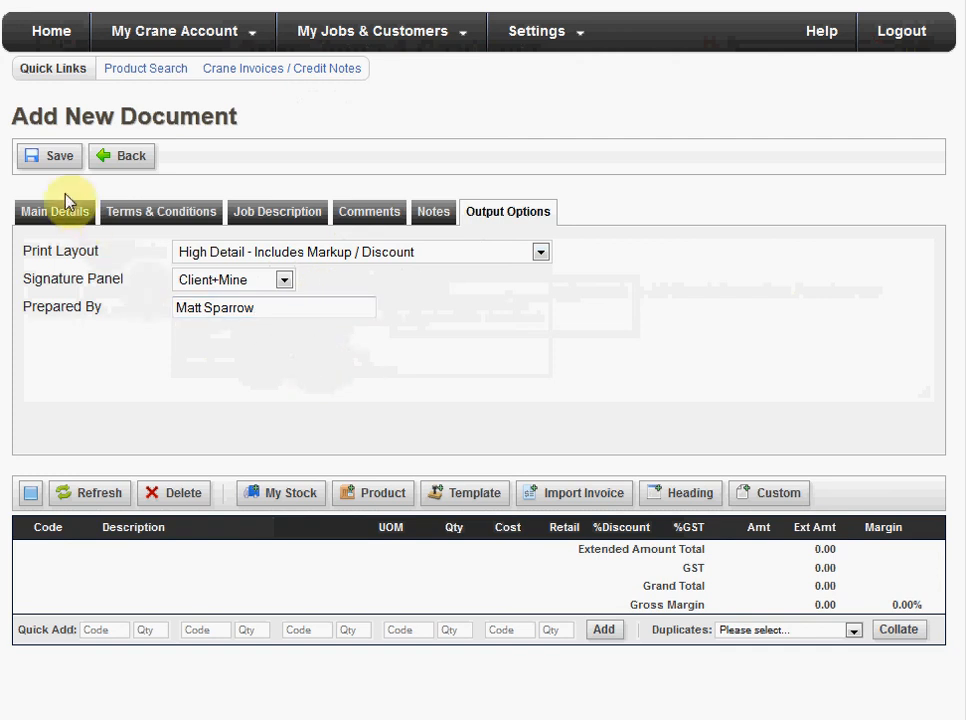
pyautogui.click(45, 157)
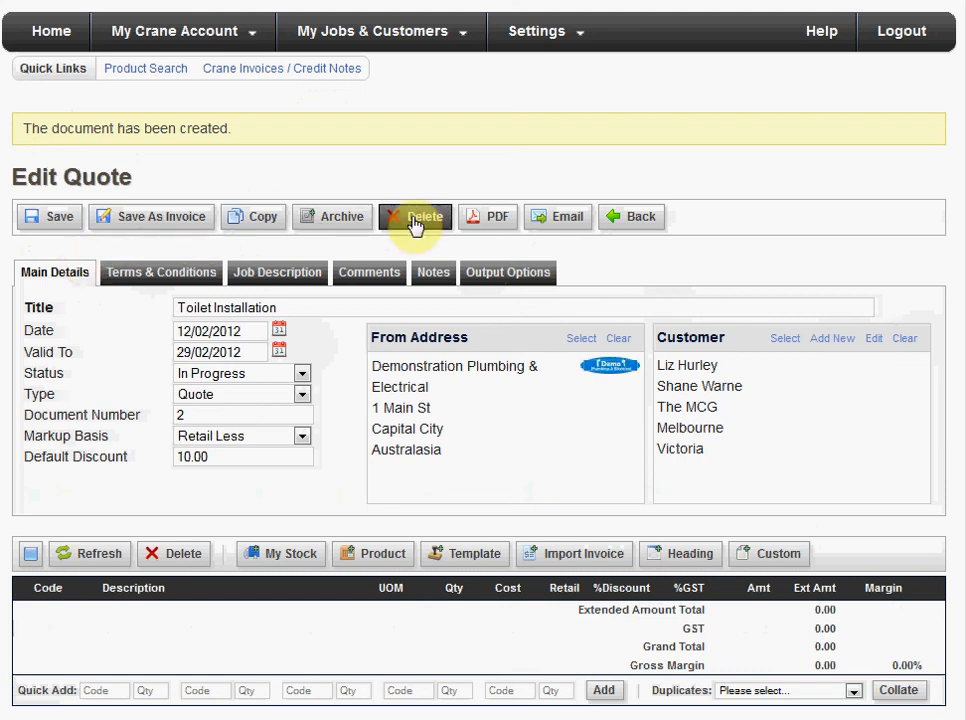
# - Generate the quote's PDF and examine its addresses and document details
pyautogui.click(492, 216)
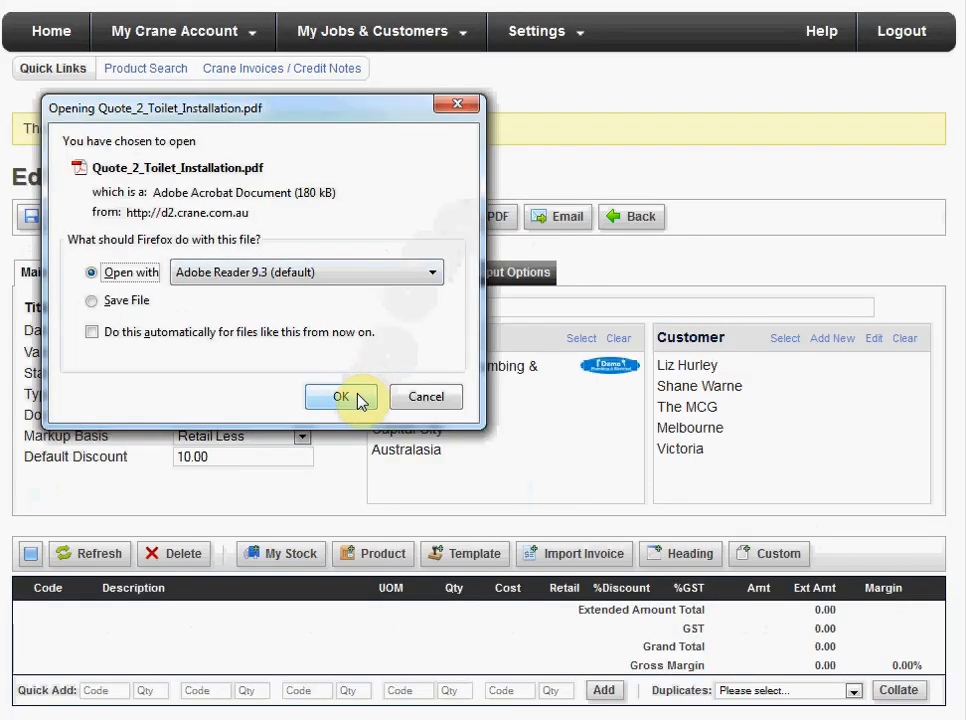
pyautogui.click(345, 397)
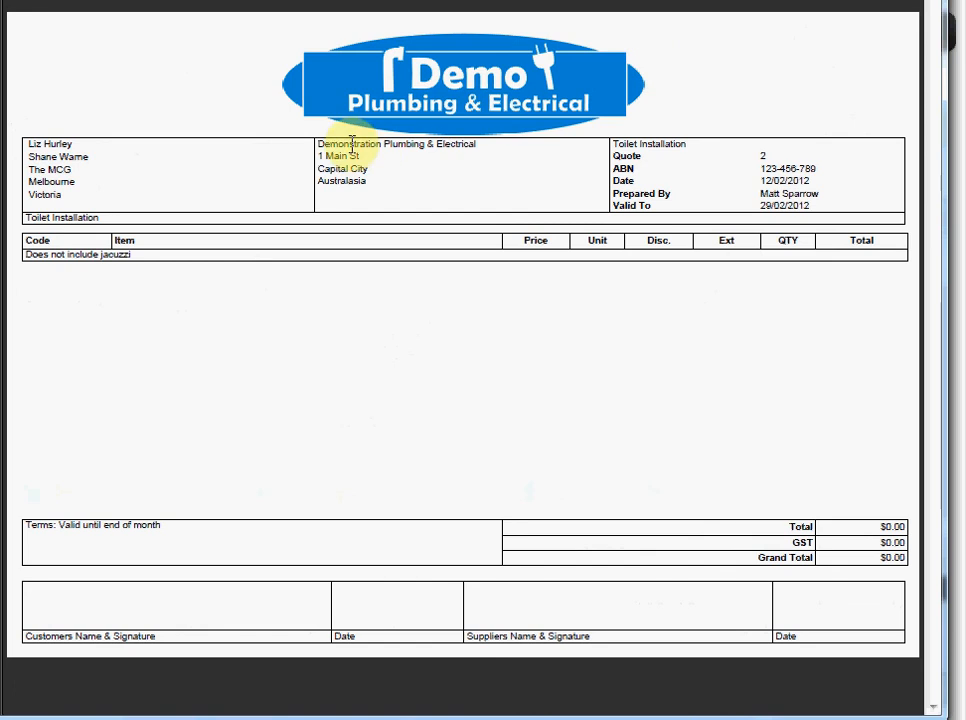
pyautogui.moveTo(601, 147); pyautogui.dragTo(858, 204)
pyautogui.click(825, 172)
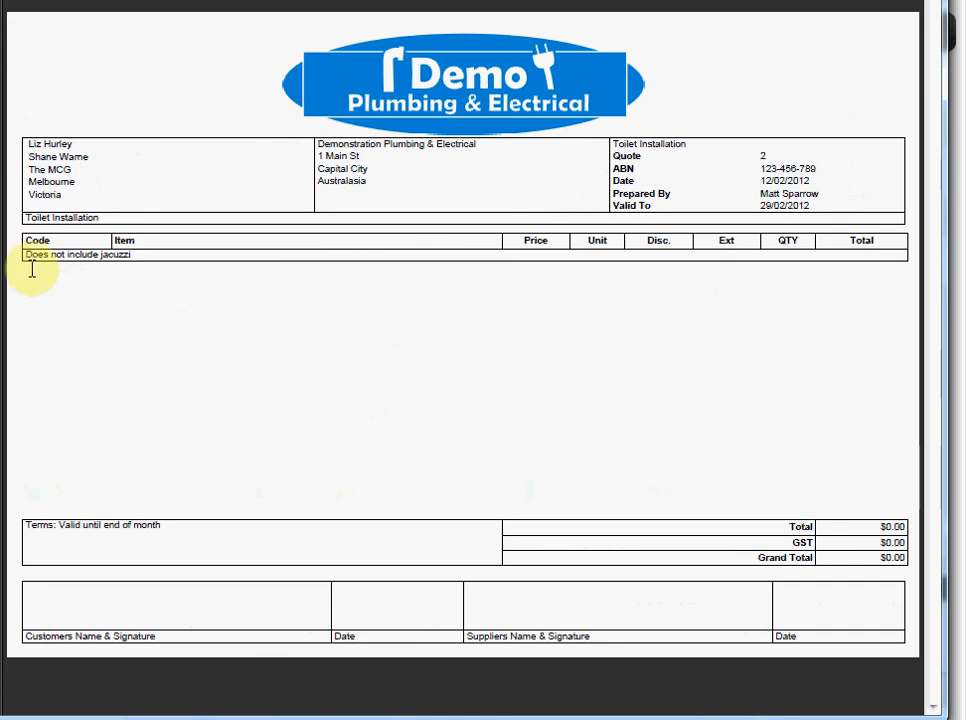